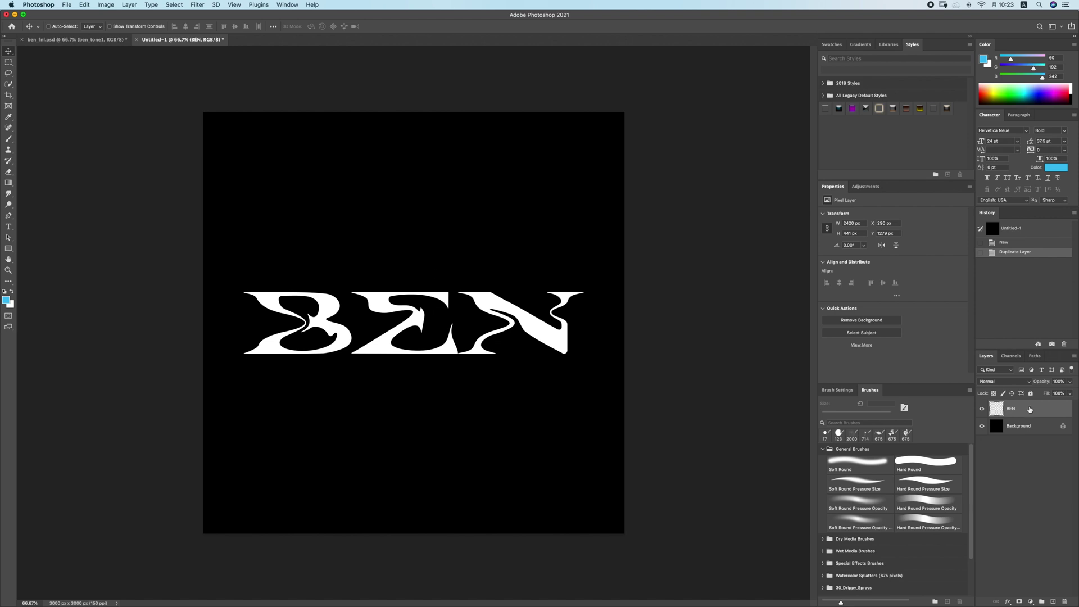
Step: Check the lettering layer's blend mode and fill settings and apply the metallic chrome style, the last preset under All Legacy Default Styles
left_click(1020, 383)
left_click(1022, 382)
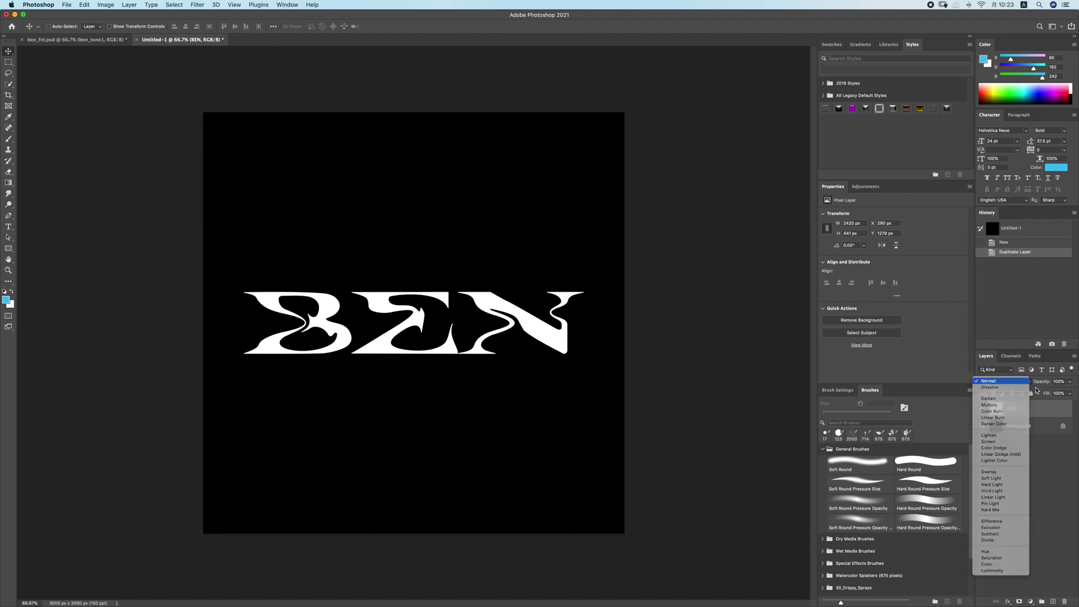
left_click(1069, 393)
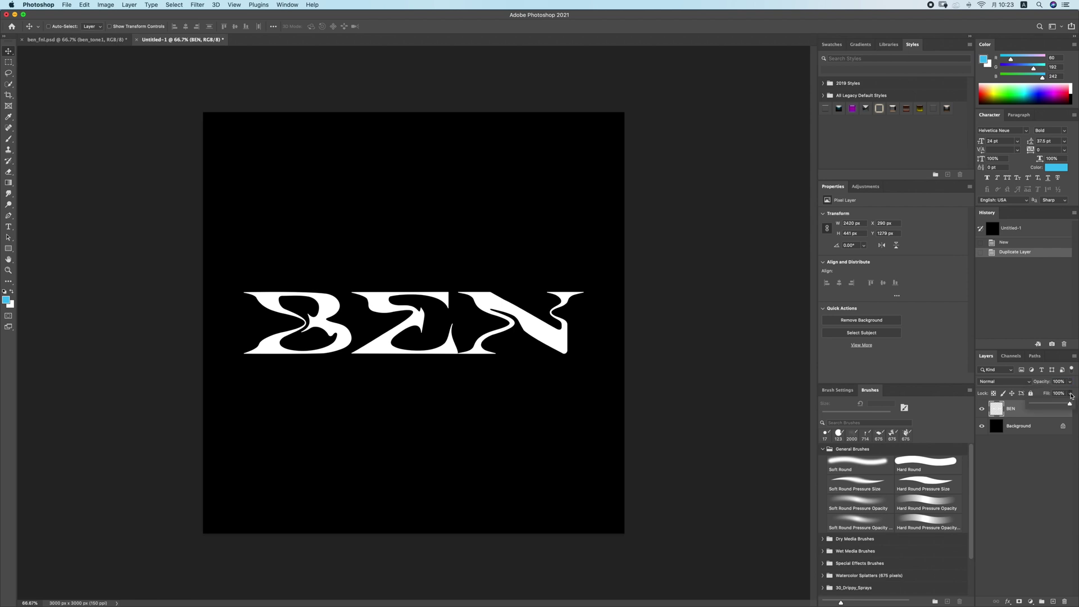
left_click(1070, 395)
left_click(947, 109)
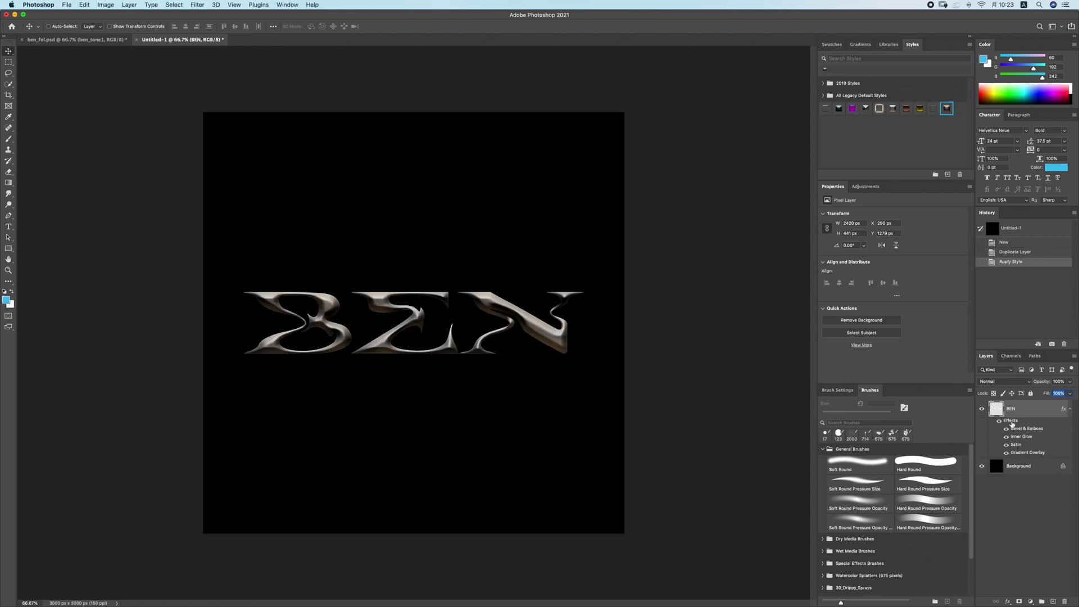
Step: Open the lettering layer's Layer Style settings and examine the blend mode, opacity, fill opacity and knockout in Blending Options
double_click(1012, 424)
left_click_drag(672, 149, 621, 133)
left_click(600, 160)
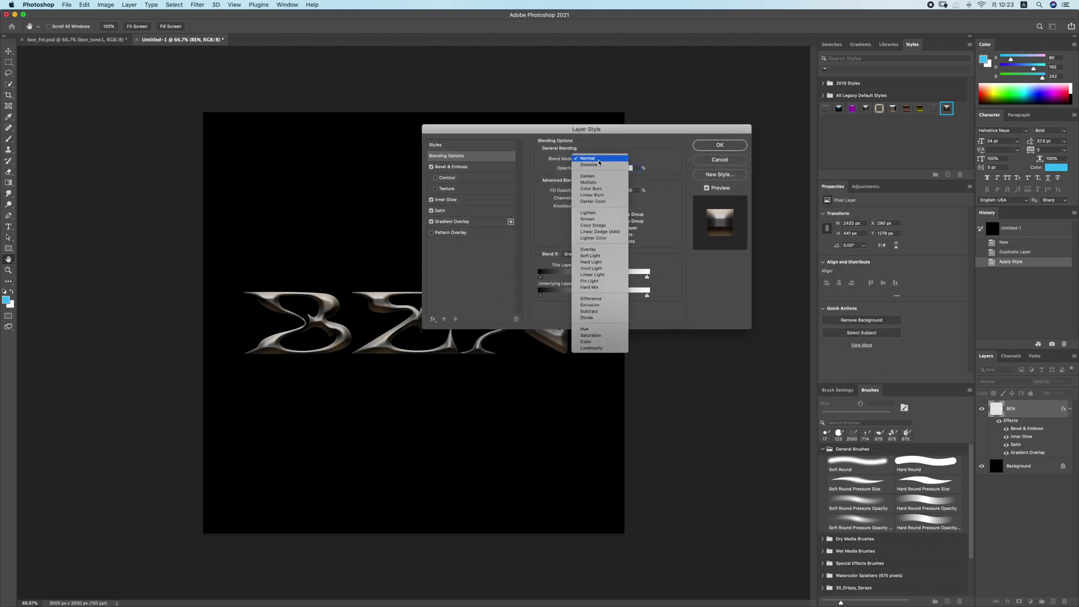
left_click(599, 162)
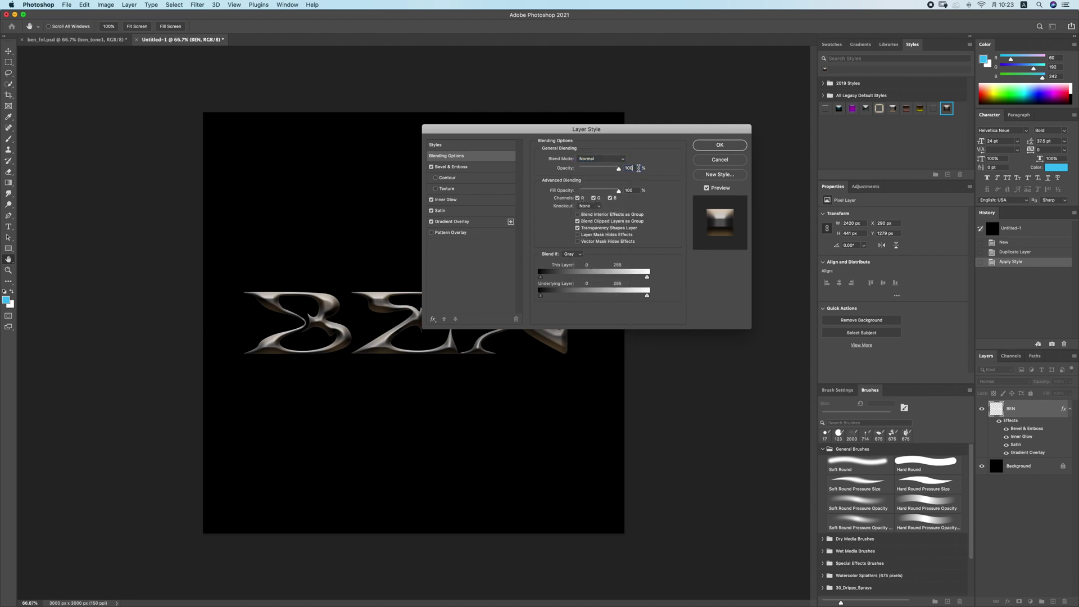
left_click(636, 190)
left_click(637, 190)
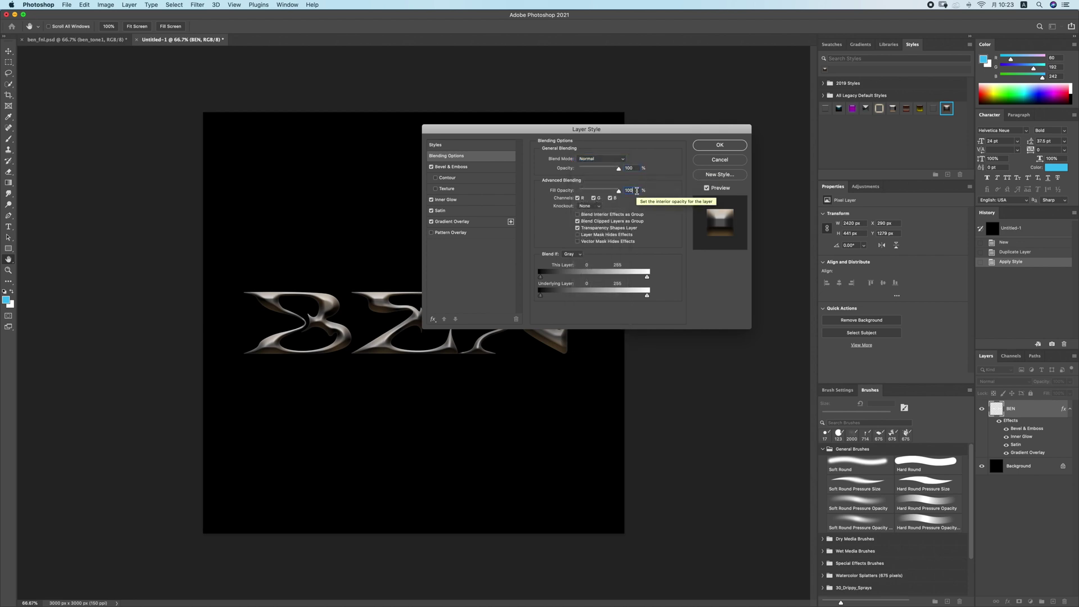
left_click(597, 206)
left_click(587, 206)
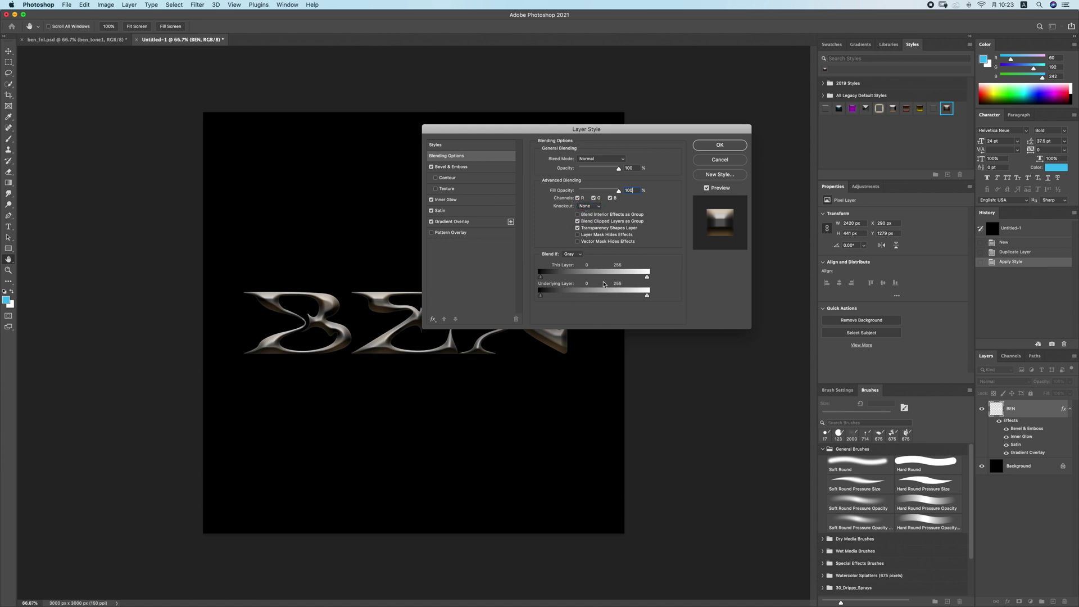
Step: Review the Bevel & Emboss structure: style, technique, depth, direction, size and soften
left_click(455, 169)
left_click(605, 163)
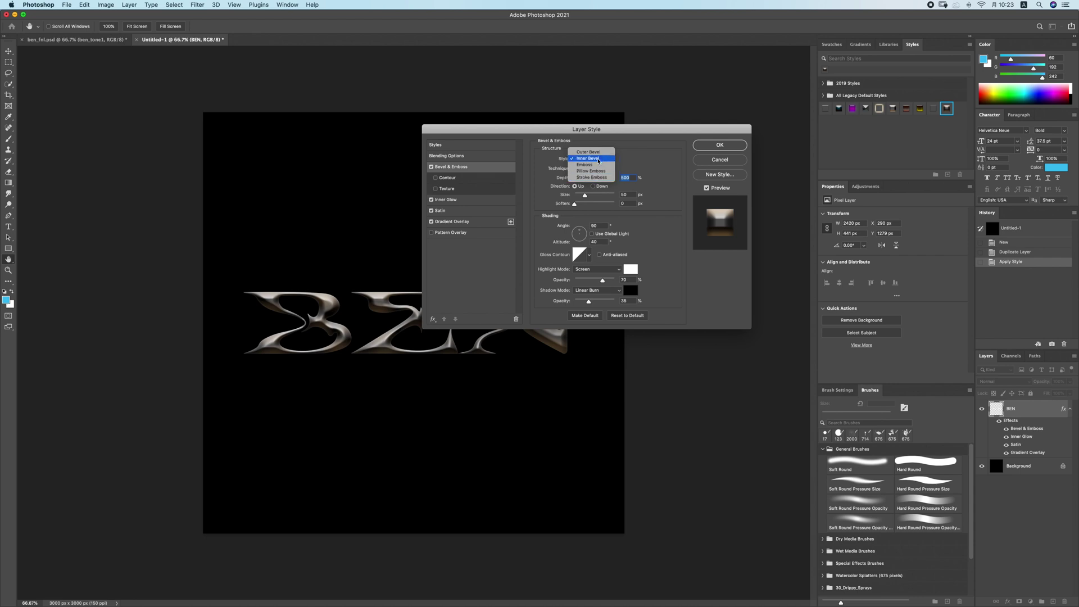
left_click(599, 159)
left_click(602, 169)
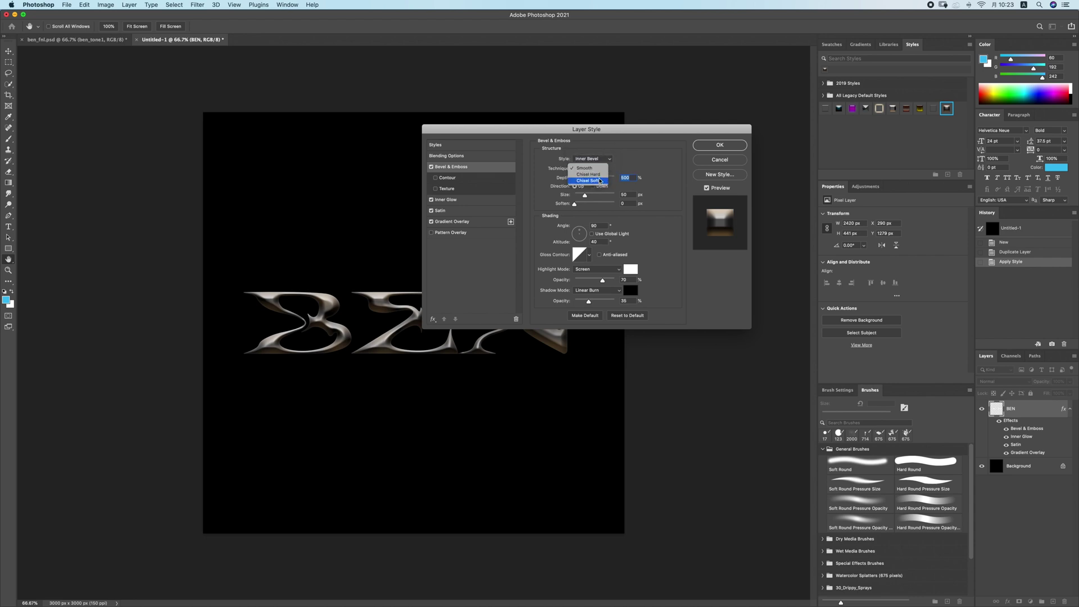
left_click(596, 168)
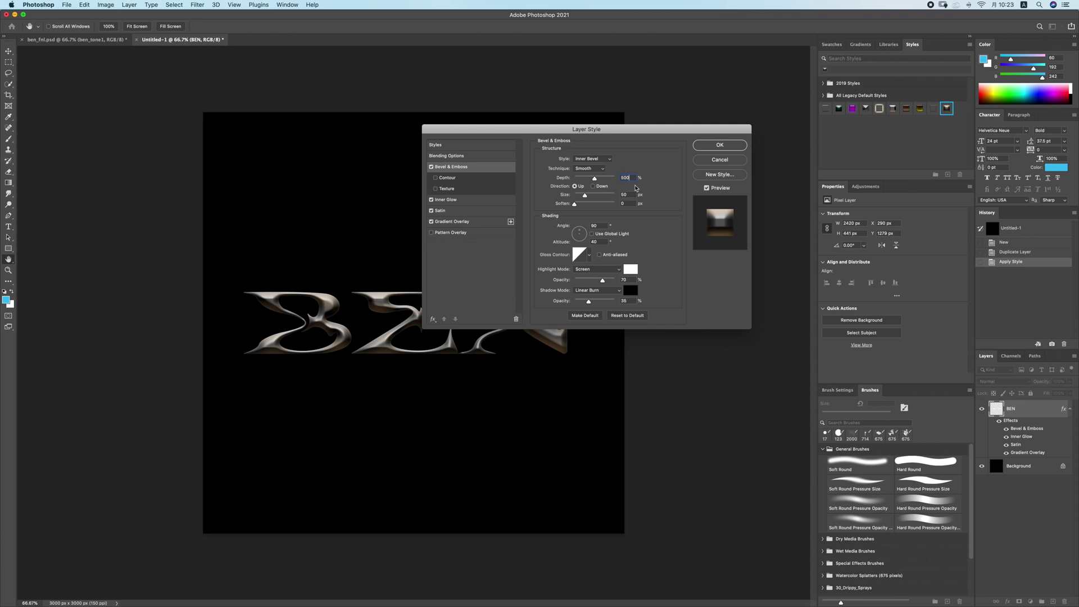
left_click(592, 186)
left_click(574, 186)
double_click(630, 194)
double_click(632, 203)
Step: Try nudging the Bevel & Emboss lighting values up and down in the shading settings
key("Tab")
key("Tab")
key("Up")
key("Up")
key("Up")
key("Down")
key("Down")
key("Down")
key("Down")
Step: Examine the bevel's gloss contour curve, the available contour presets and the anti-aliasing option
left_click(581, 256)
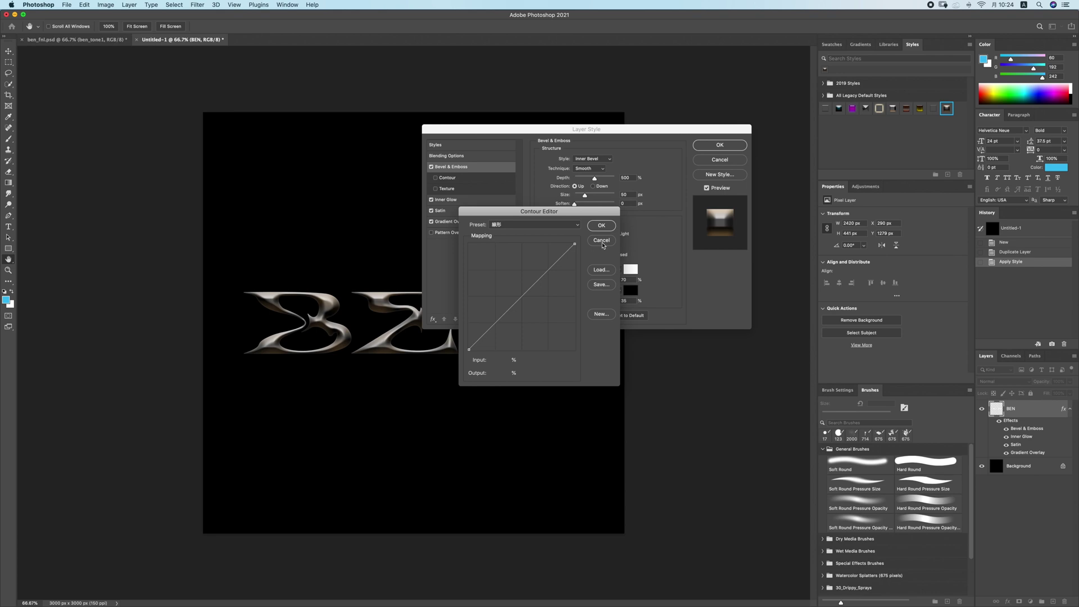
left_click(602, 241)
left_click(589, 258)
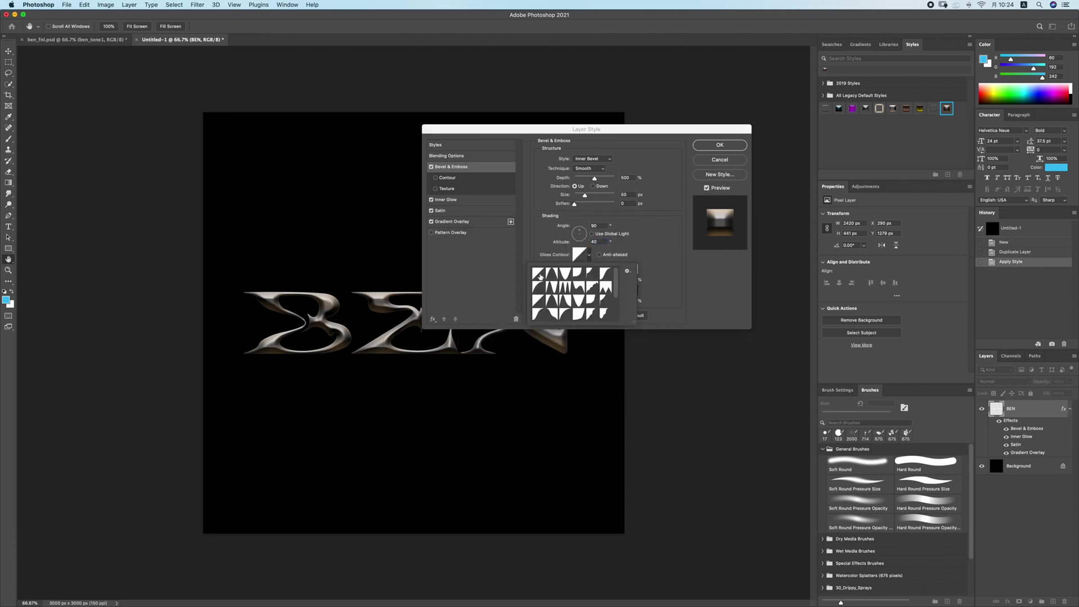
left_click(661, 266)
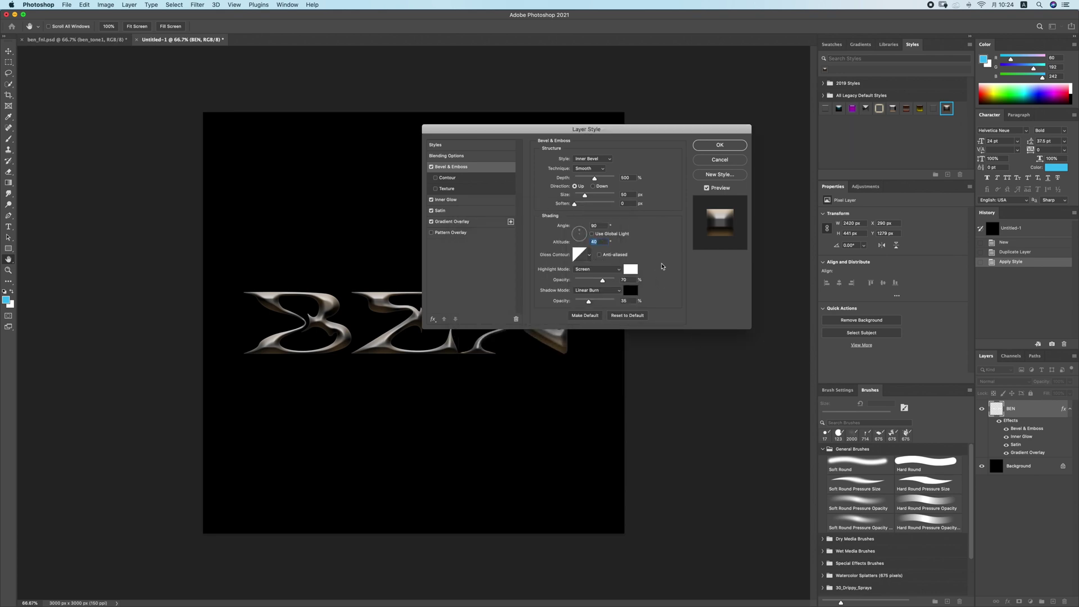
left_click(599, 255)
left_click(599, 255)
Step: Inspect the bevel's highlight blend mode, highlight colour hex code and highlight opacity
left_click(610, 271)
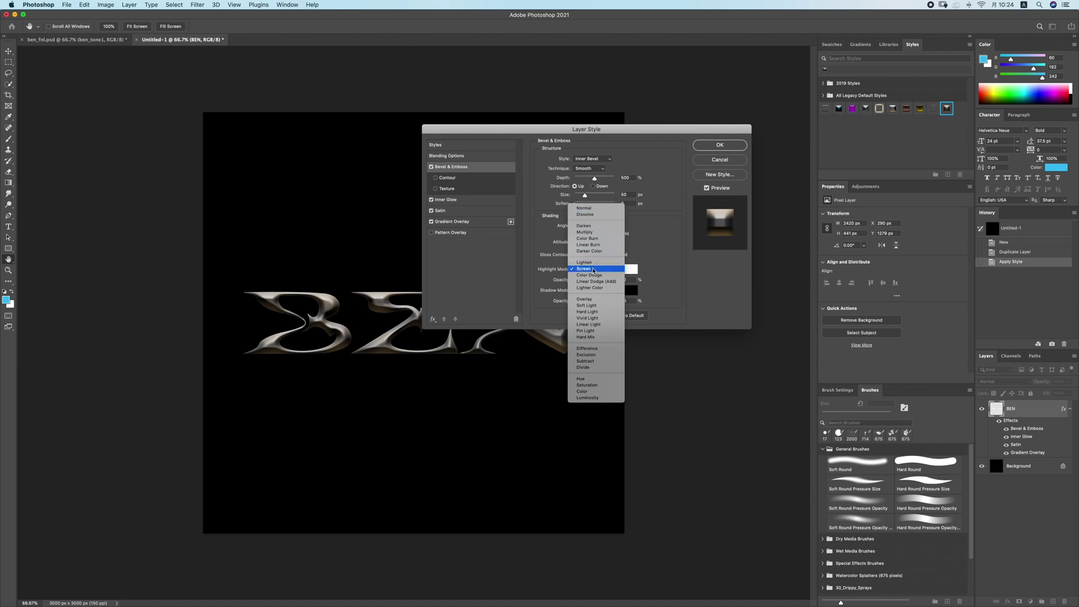
left_click(601, 269)
left_click(630, 271)
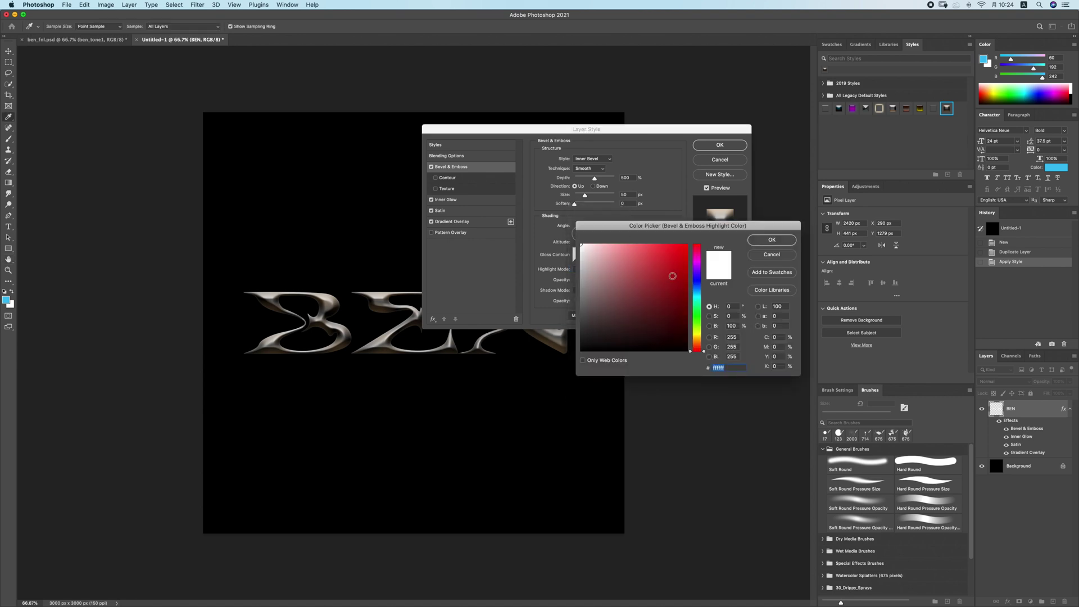
left_click(728, 367)
left_click_drag(728, 367, 709, 366)
left_click(771, 239)
left_click(630, 280)
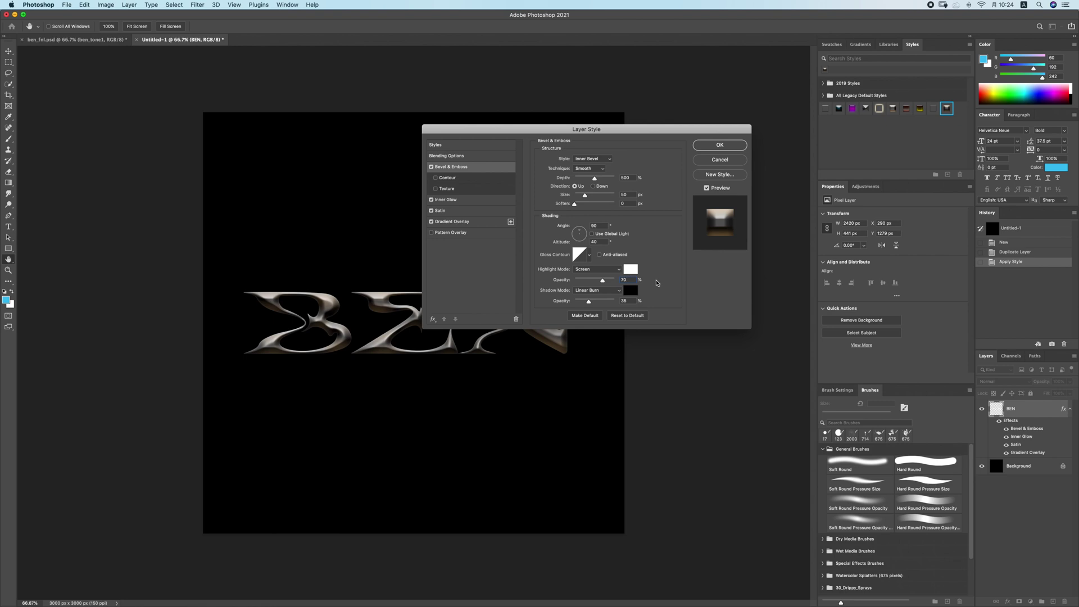
Step: Inspect the bevel's shadow blend mode, shadow colour hex code and shadow opacity
left_click(615, 291)
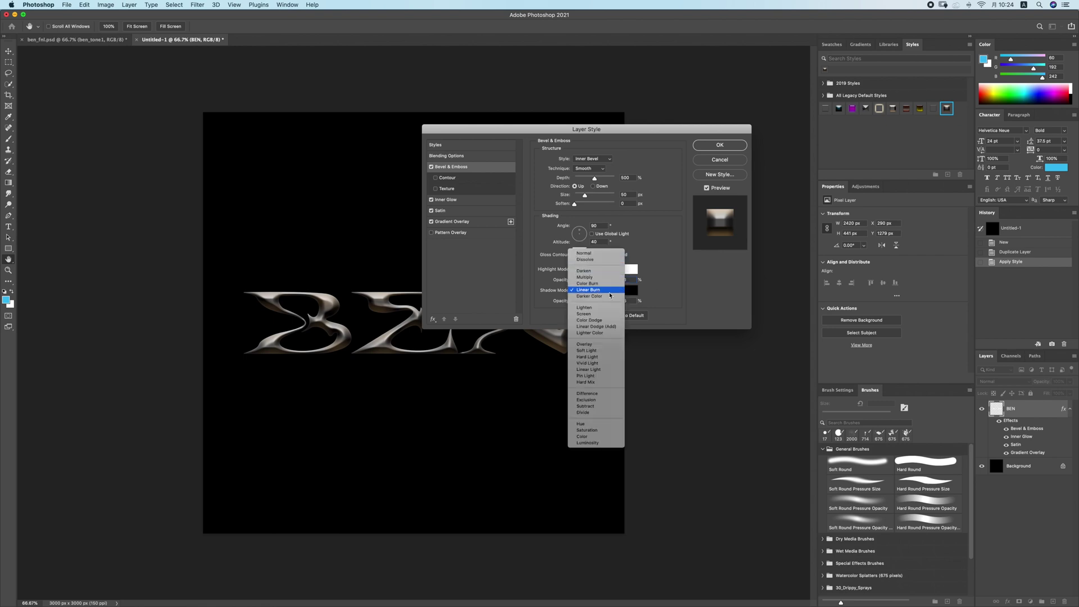
left_click(610, 295)
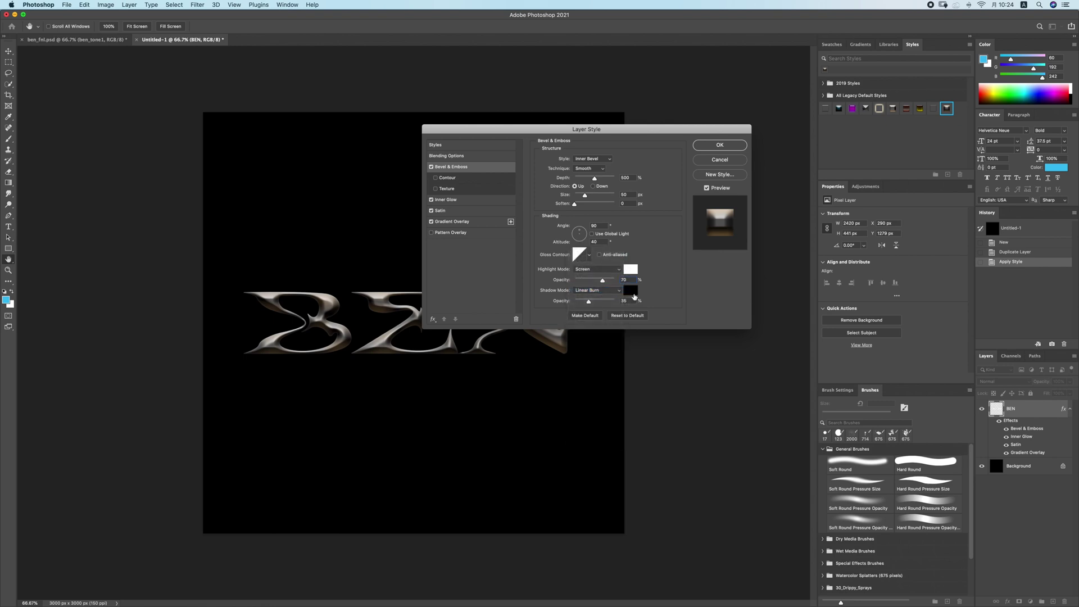
left_click(631, 290)
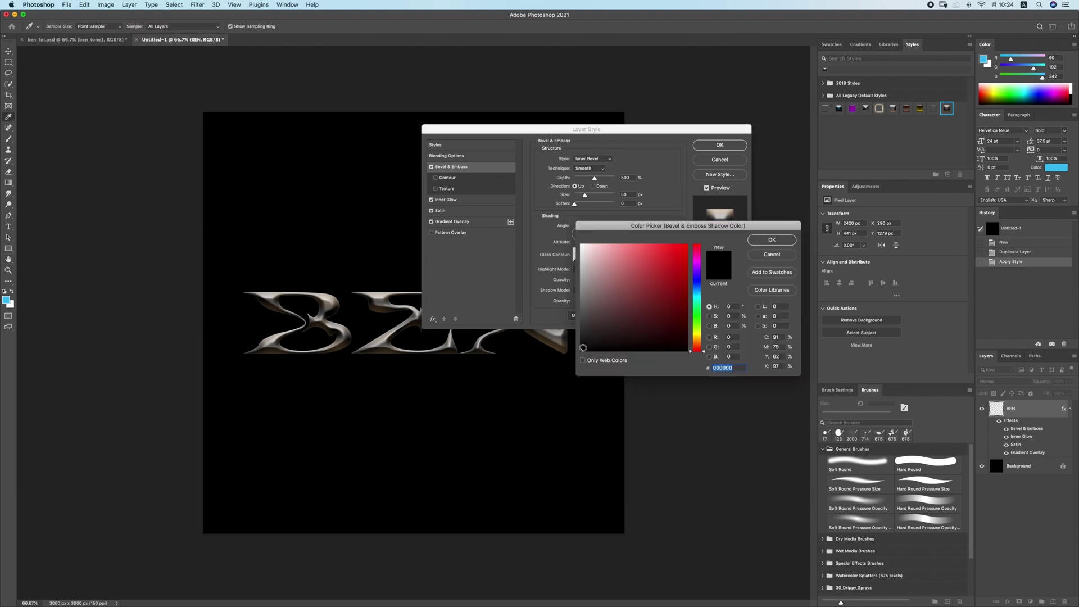
left_click(738, 368)
double_click(739, 368)
left_click(767, 244)
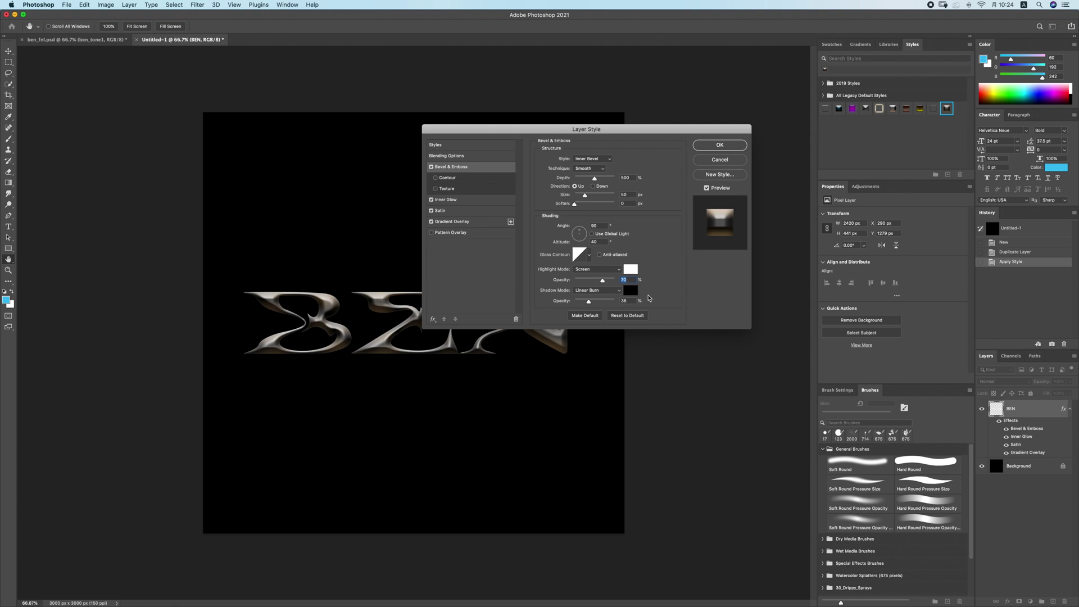
double_click(625, 301)
left_click(634, 303)
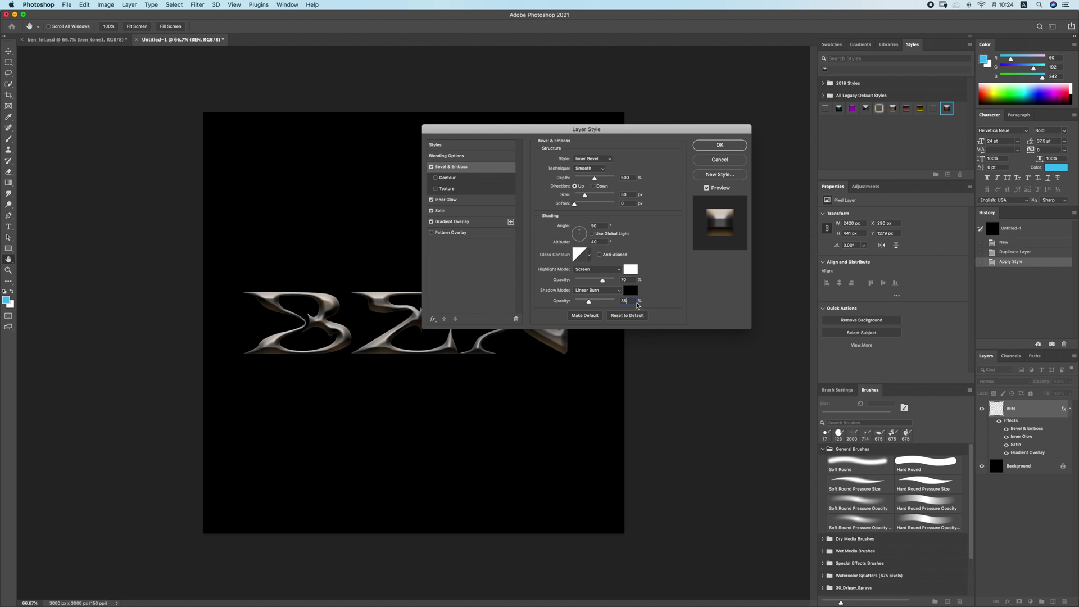
Step: Review the Inner Glow structure: blend mode, opacity, noise and the glow colour's hex code
left_click(452, 200)
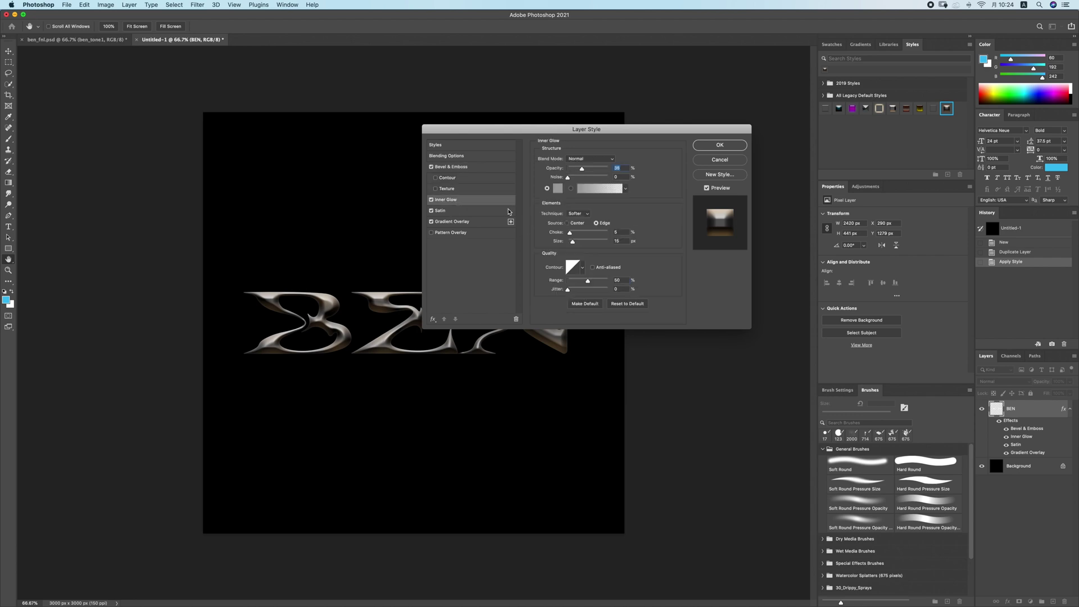
left_click(606, 161)
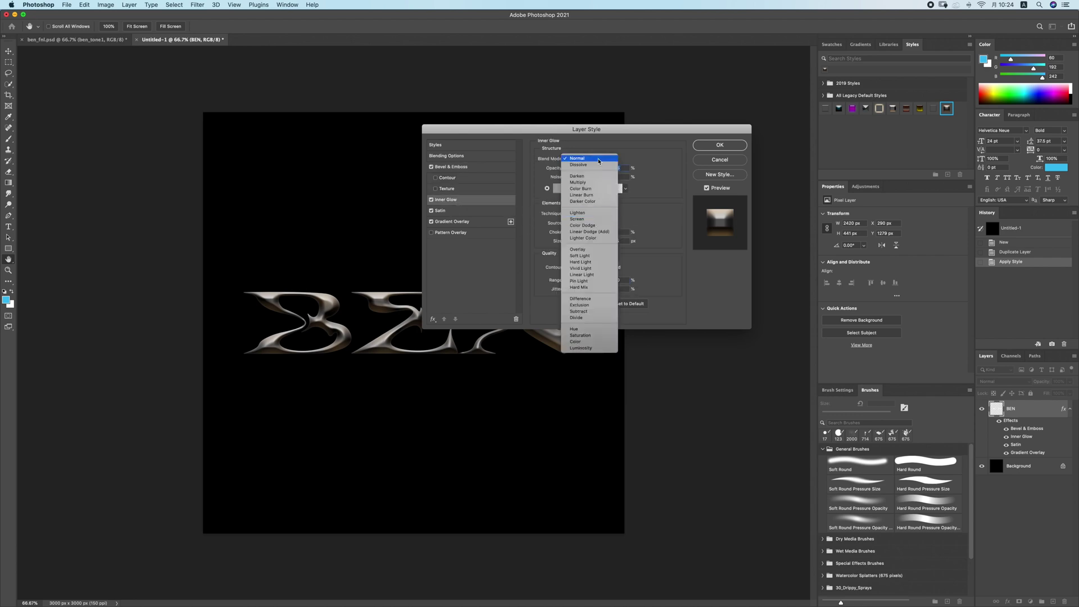
left_click(640, 177)
left_click(628, 168)
left_click_drag(628, 168, 611, 170)
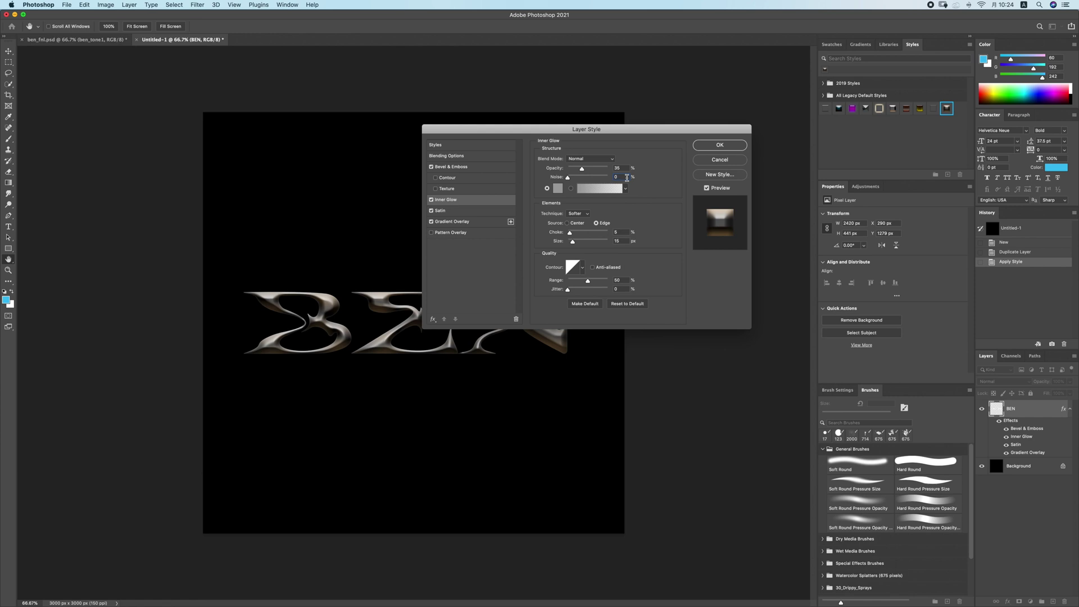
left_click(557, 189)
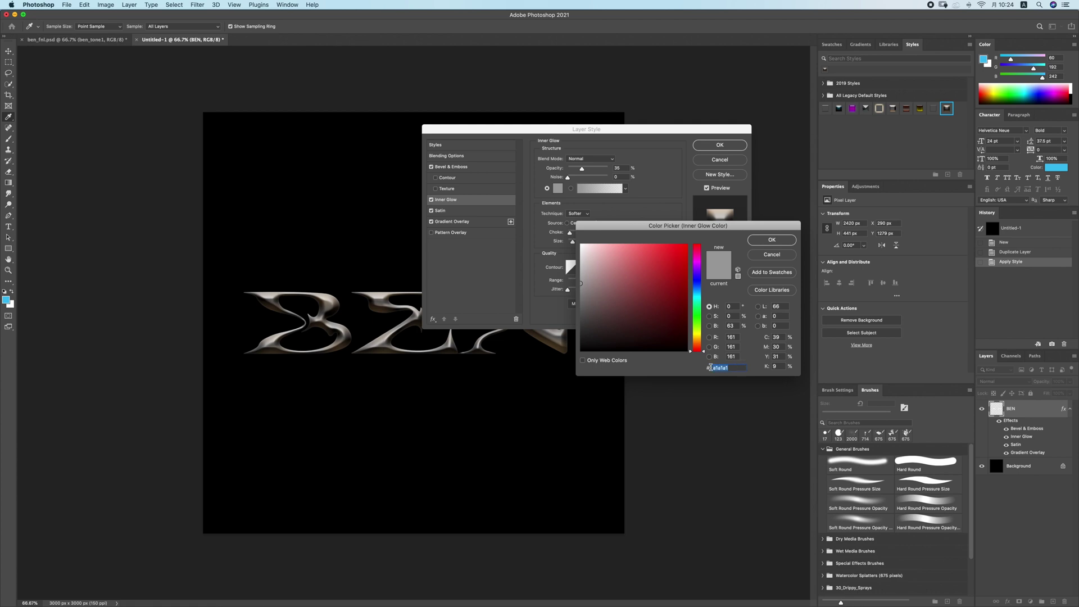
left_click(739, 368)
left_click(766, 242)
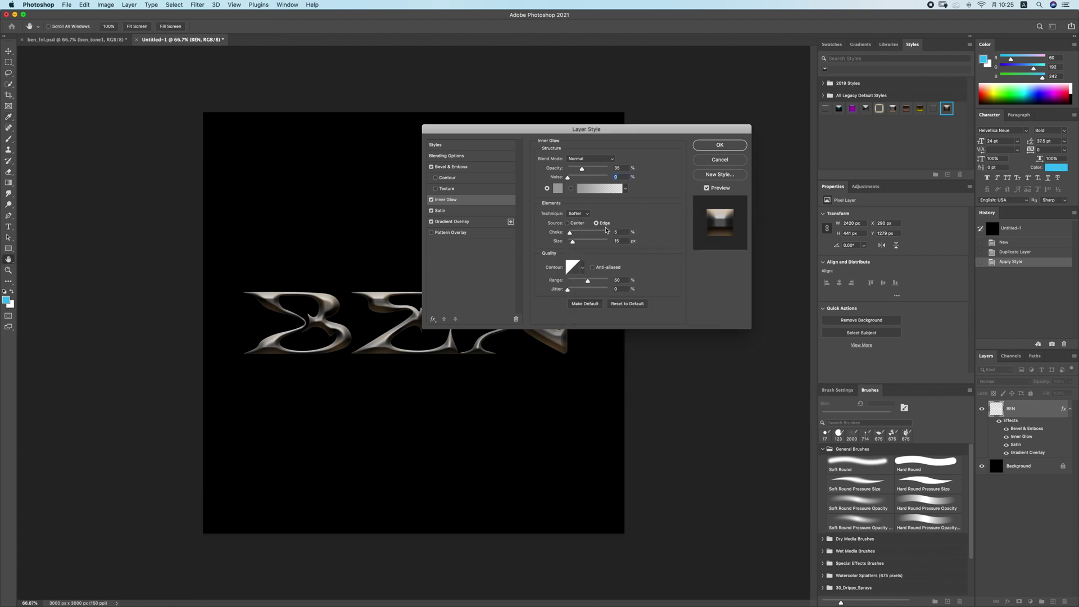
Step: Review the Inner Glow technique, source, choke and size, along with its contour, range and jitter
left_click(587, 214)
left_click(643, 218)
left_click(605, 224)
left_click_drag(618, 232, 635, 235)
left_click(625, 233)
left_click(625, 241)
left_click(584, 269)
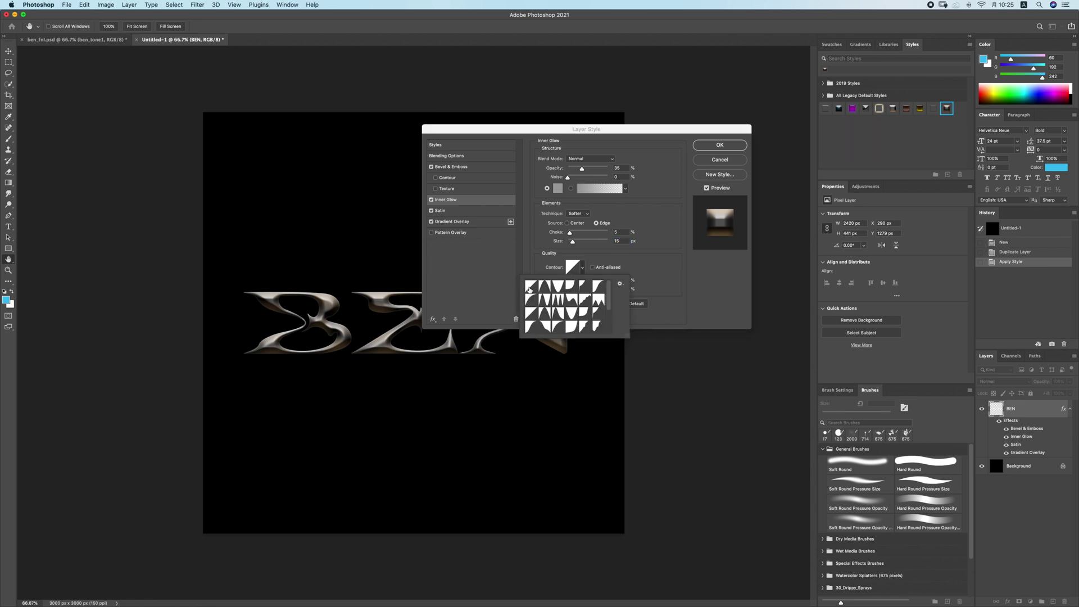
left_click(641, 269)
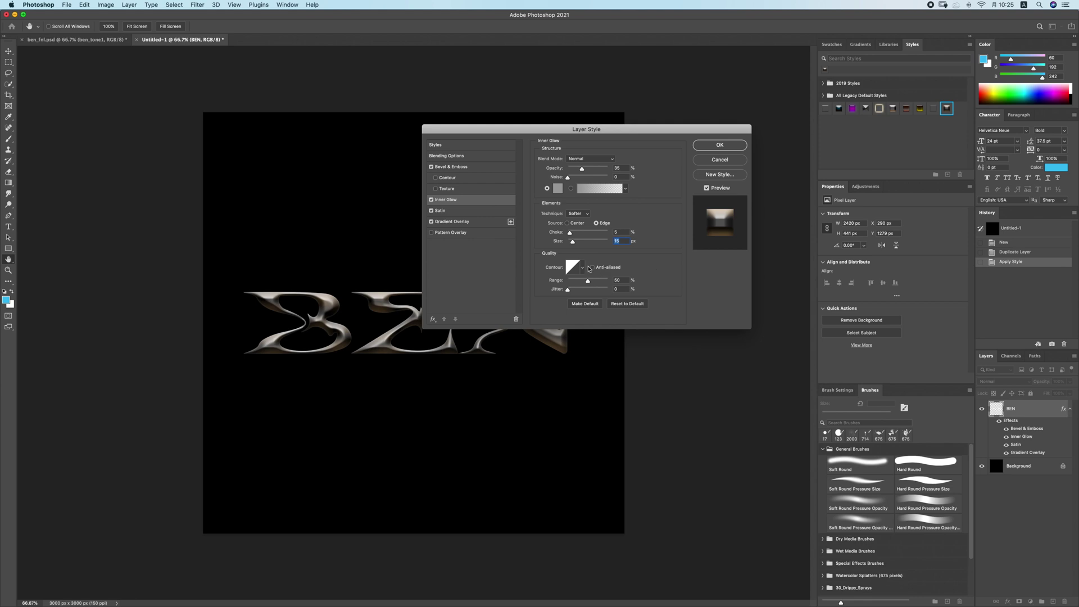
left_click(622, 280)
left_click(628, 280)
left_click(625, 290)
Step: Review the Satin effect's blend mode and the hex code of its colour
left_click(449, 211)
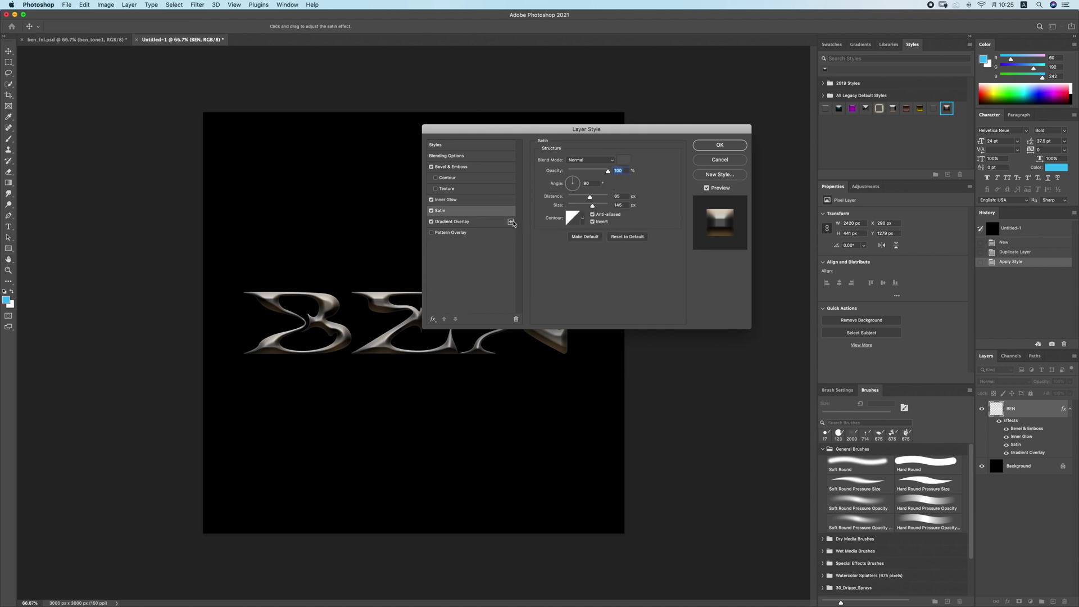
left_click(611, 160)
left_click(624, 161)
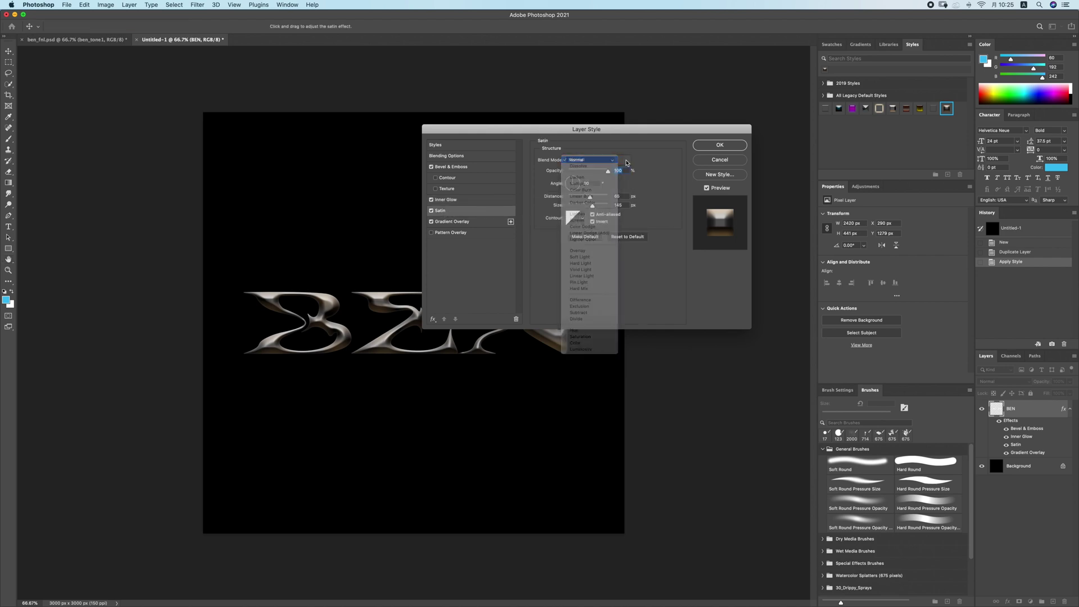
left_click(625, 161)
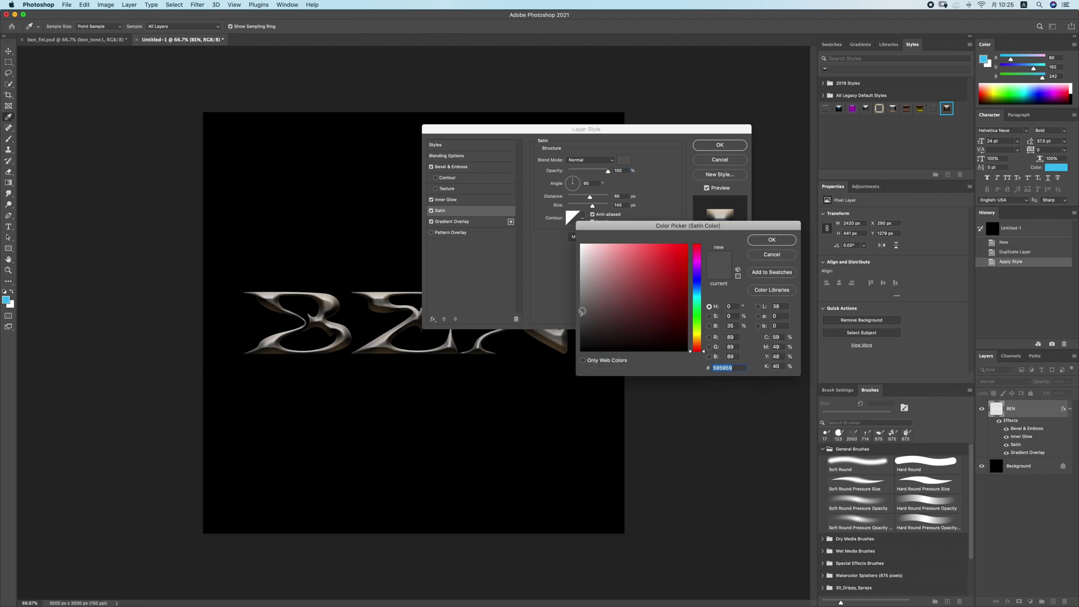
left_click(742, 367)
left_click_drag(742, 367, 704, 367)
left_click(743, 369)
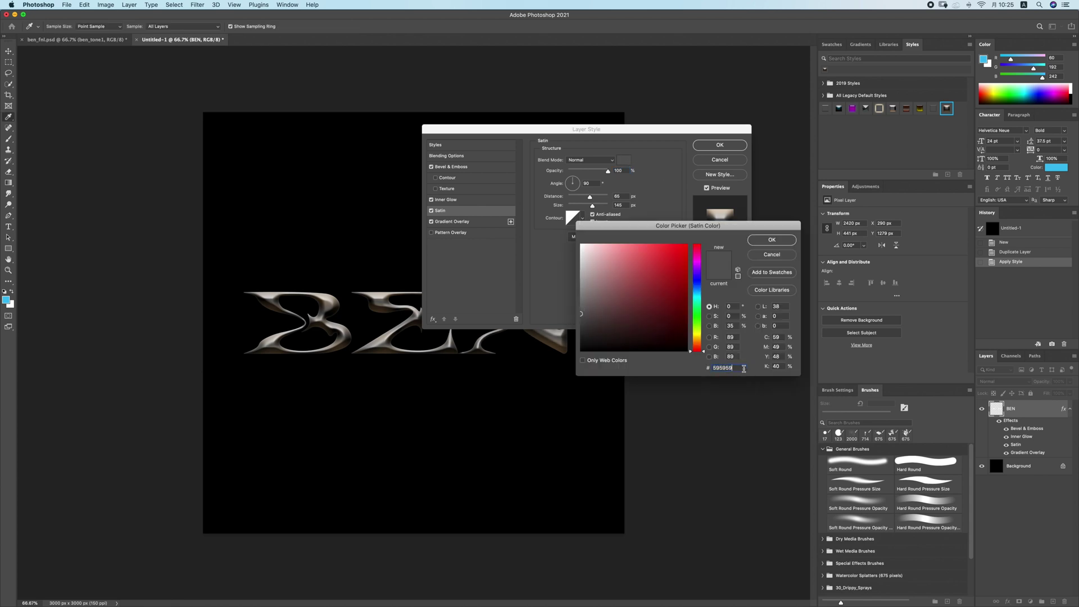
left_click(766, 242)
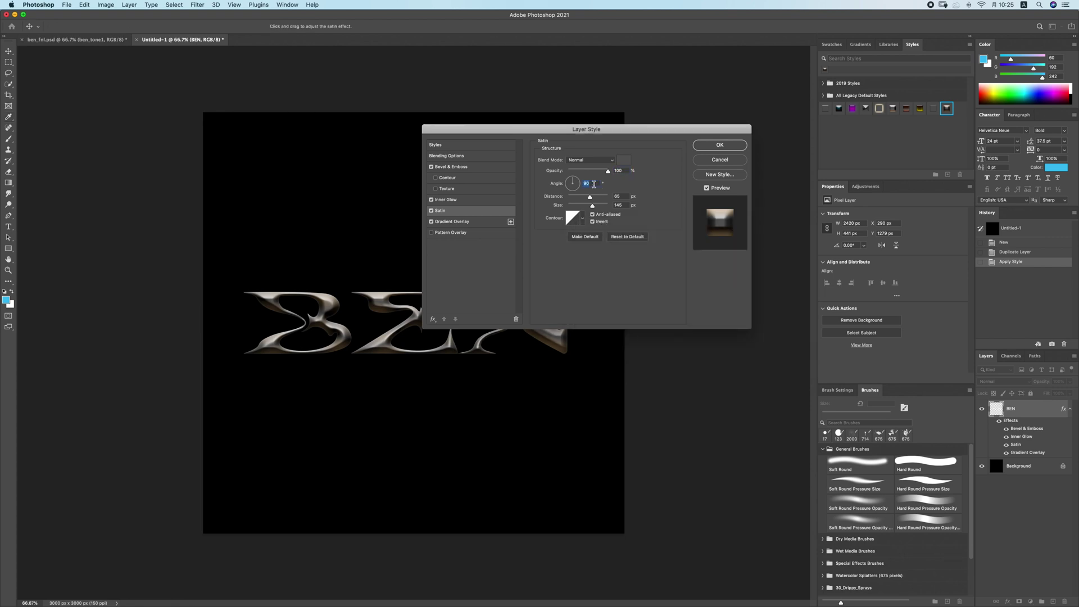
Step: Review the Satin effect's distance, size and contour, along with its anti-aliasing and invert options
left_click(628, 197)
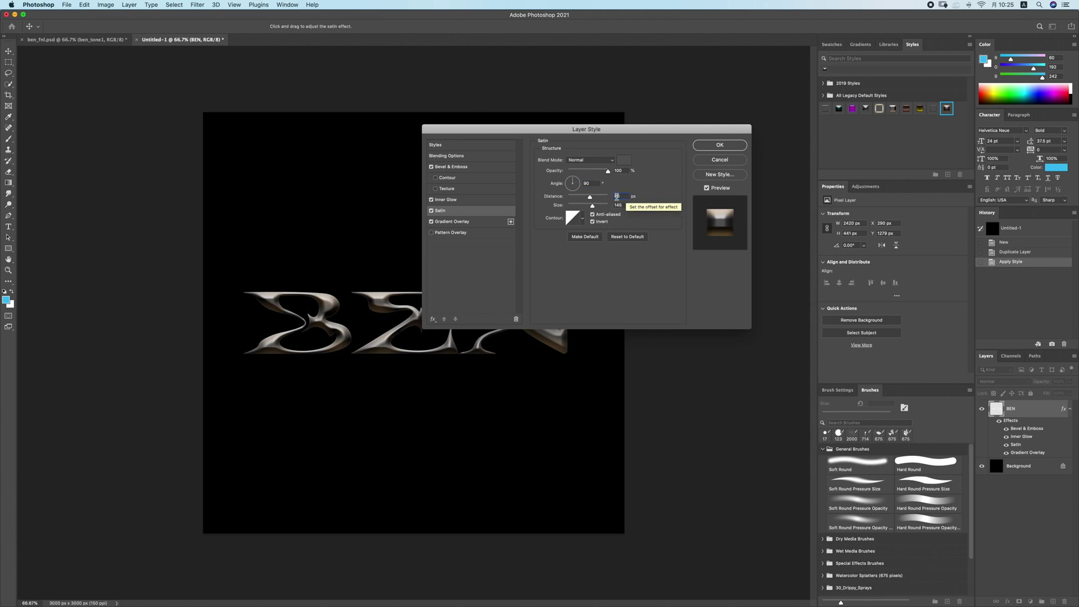
left_click(623, 205)
left_click(583, 220)
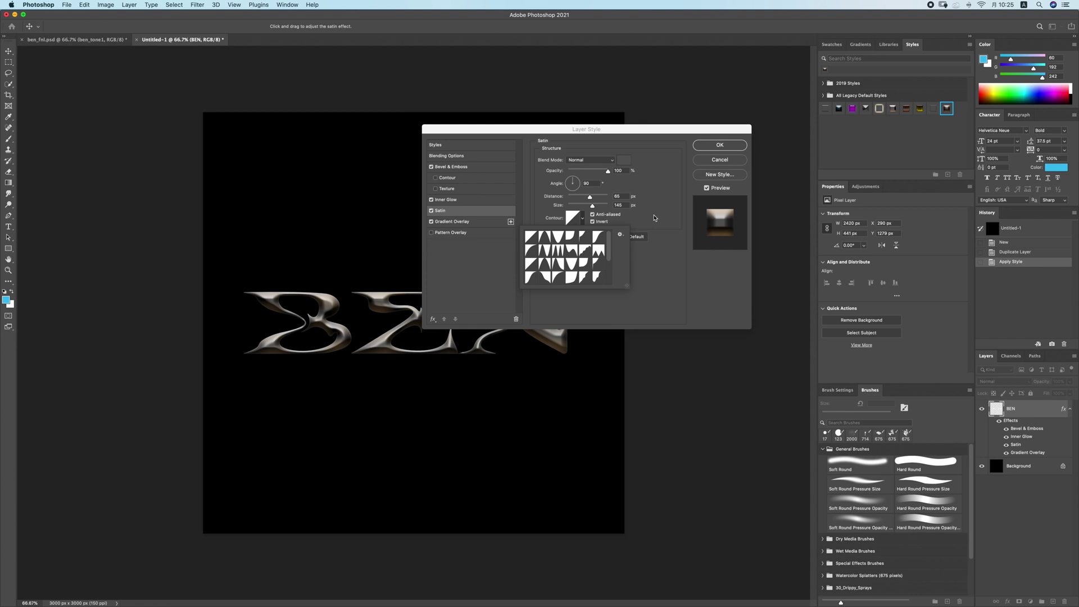
left_click(602, 220)
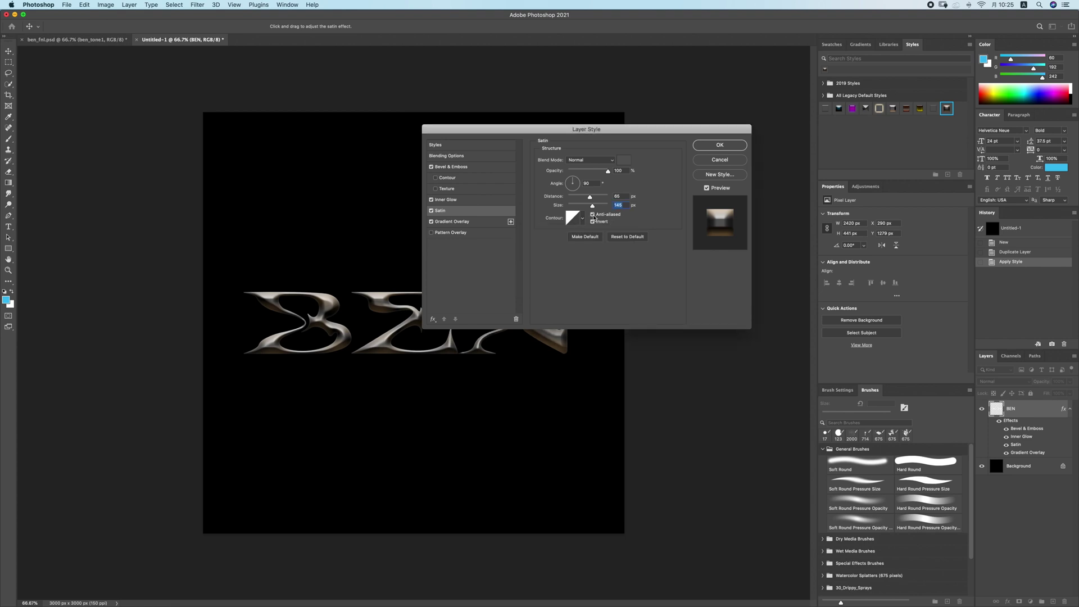
left_click(592, 222)
left_click(592, 221)
Step: Examine the Gradient Overlay's blend mode and opacity
left_click(450, 222)
left_click(607, 159)
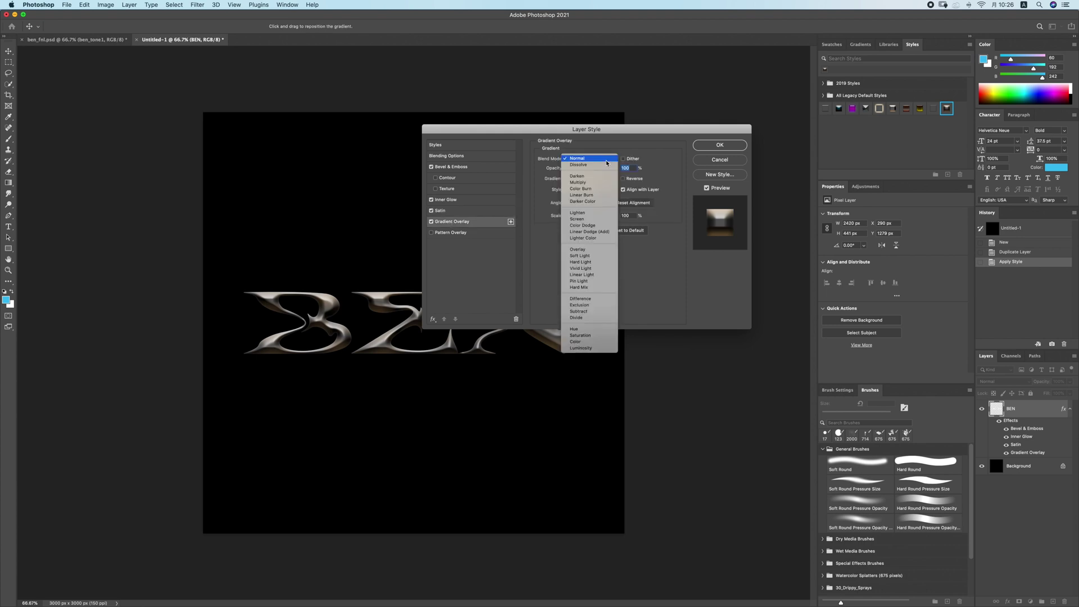
left_click(606, 160)
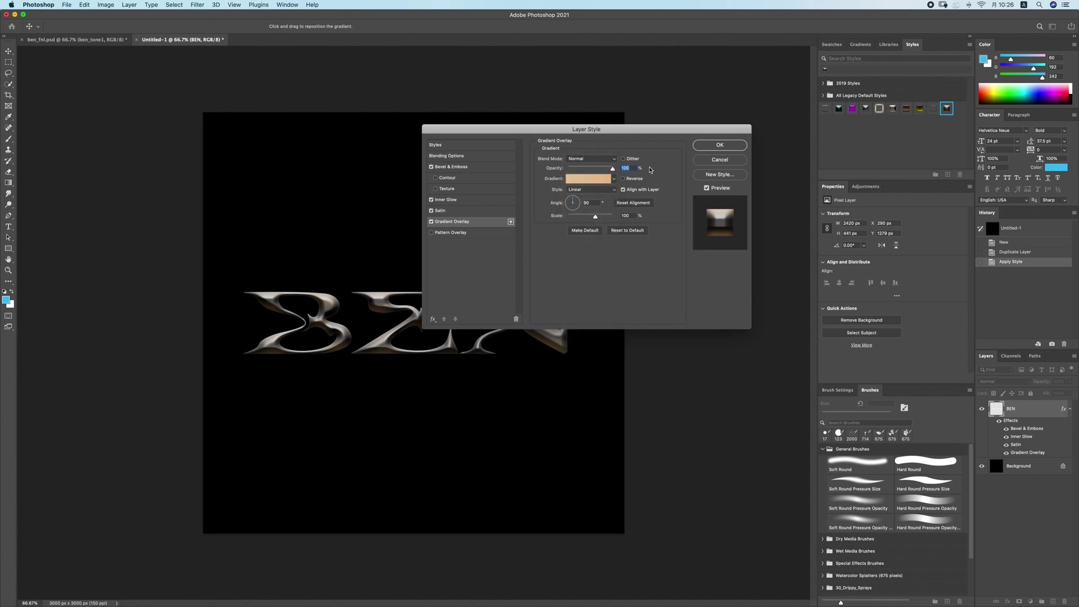
left_click(634, 169)
double_click(635, 168)
Step: Open the overlay's gradient for editing and inspect its name, gradient type and smoothness
left_click(587, 179)
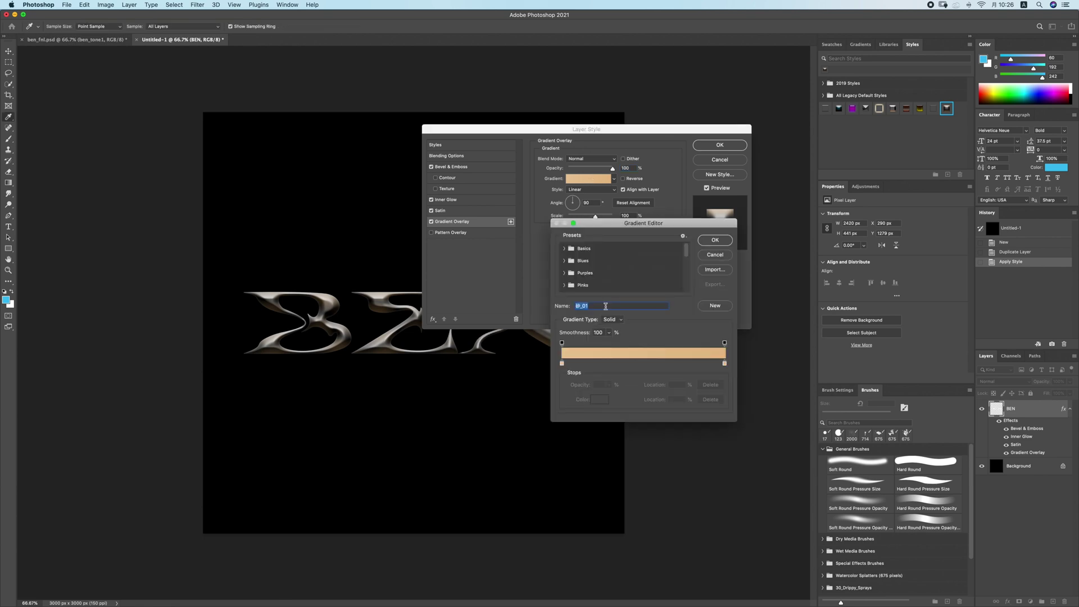
type("beige")
type("ation")
left_click(623, 320)
left_click(616, 320)
left_click(610, 334)
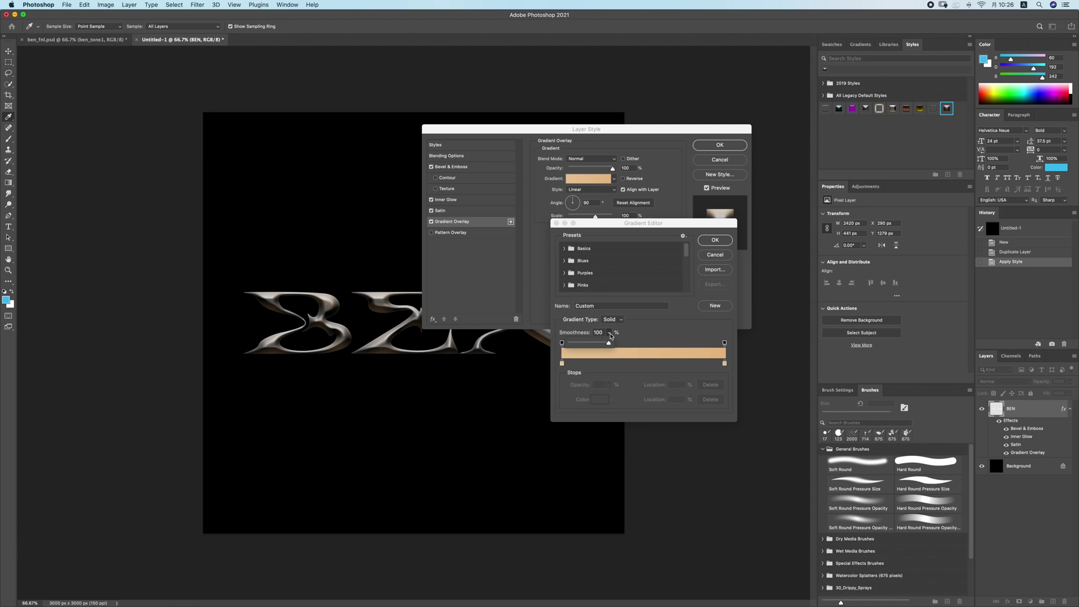
left_click(610, 336)
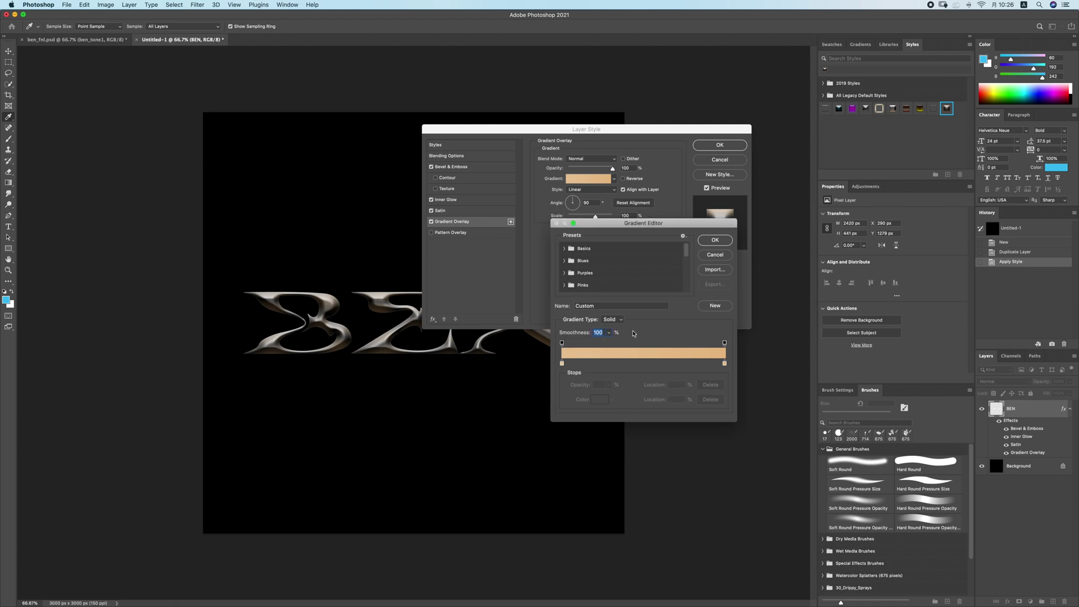
Step: Inspect the hex code of the gradient's starting colour stop and its location
left_click(561, 364)
left_click(599, 400)
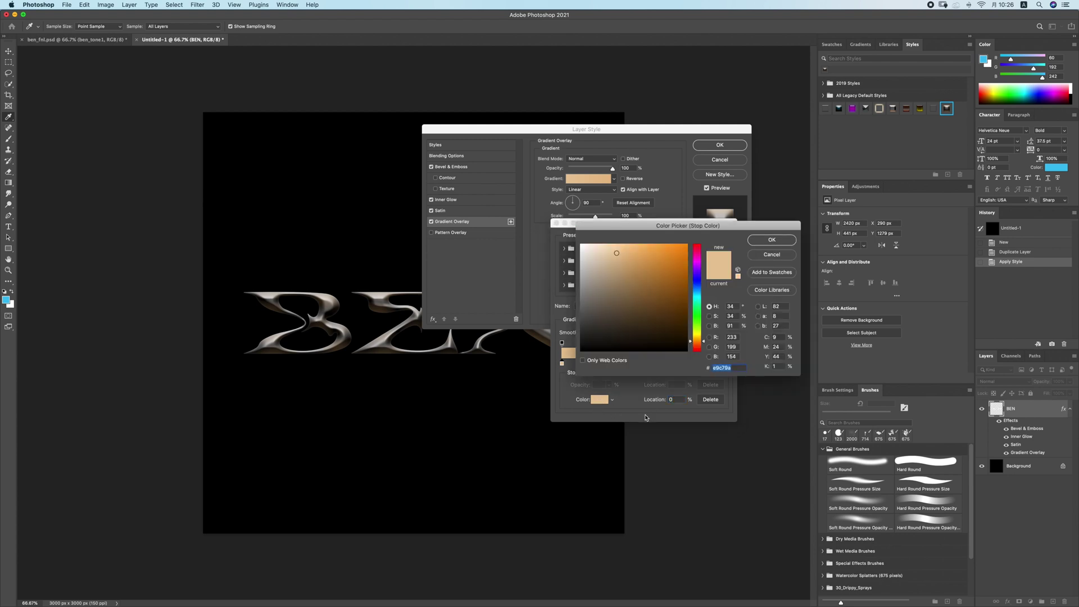
left_click(741, 367)
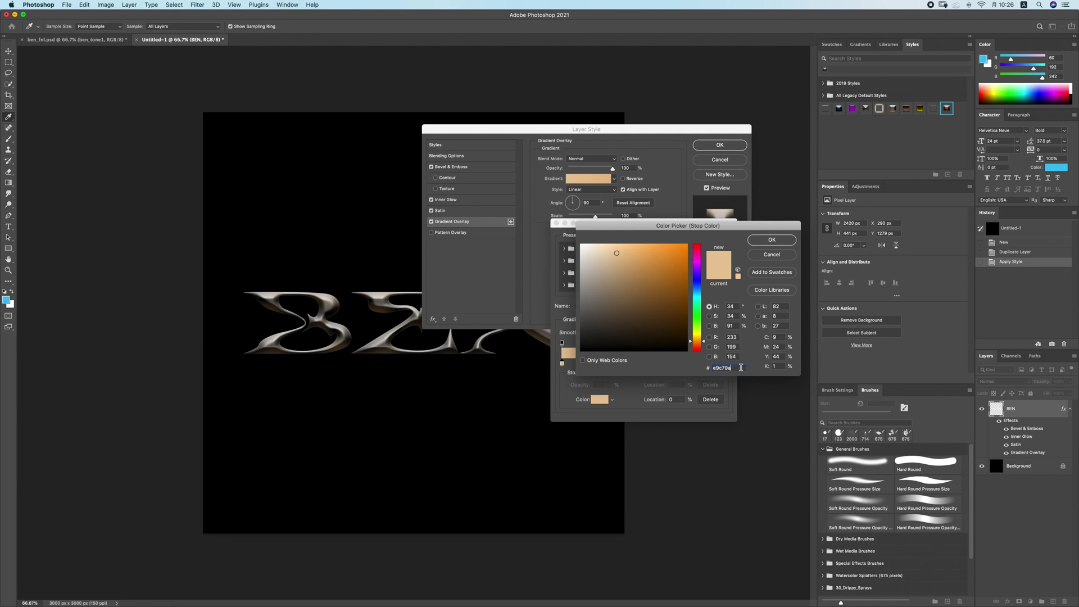
left_click(769, 240)
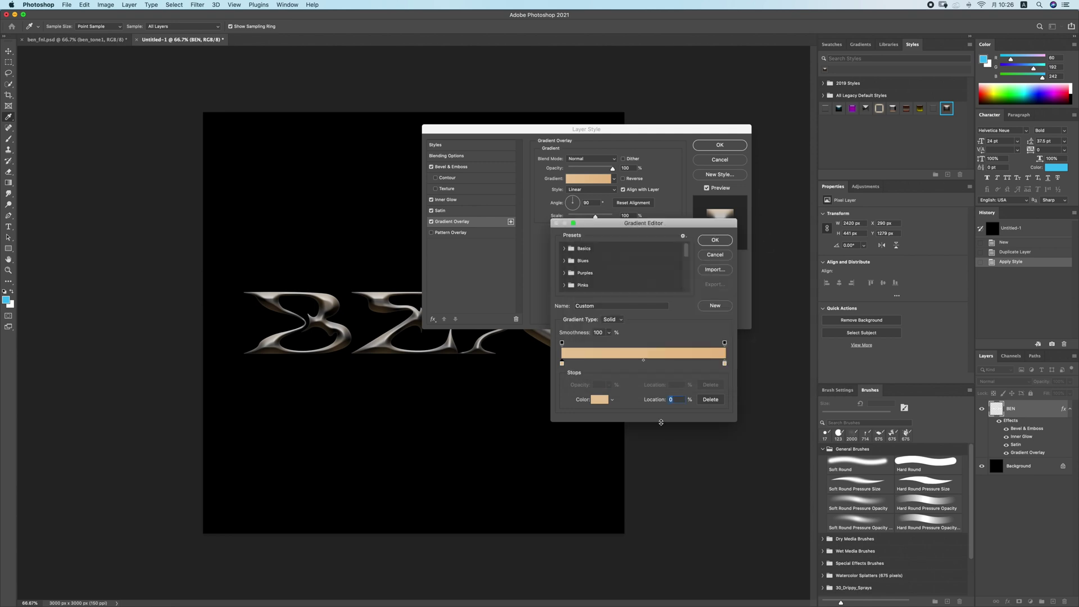
Step: Inspect the gradient's midpoint and the hex code of its end colour stop, and close the gradient editor
left_click(643, 360)
left_click(724, 364)
left_click(600, 400)
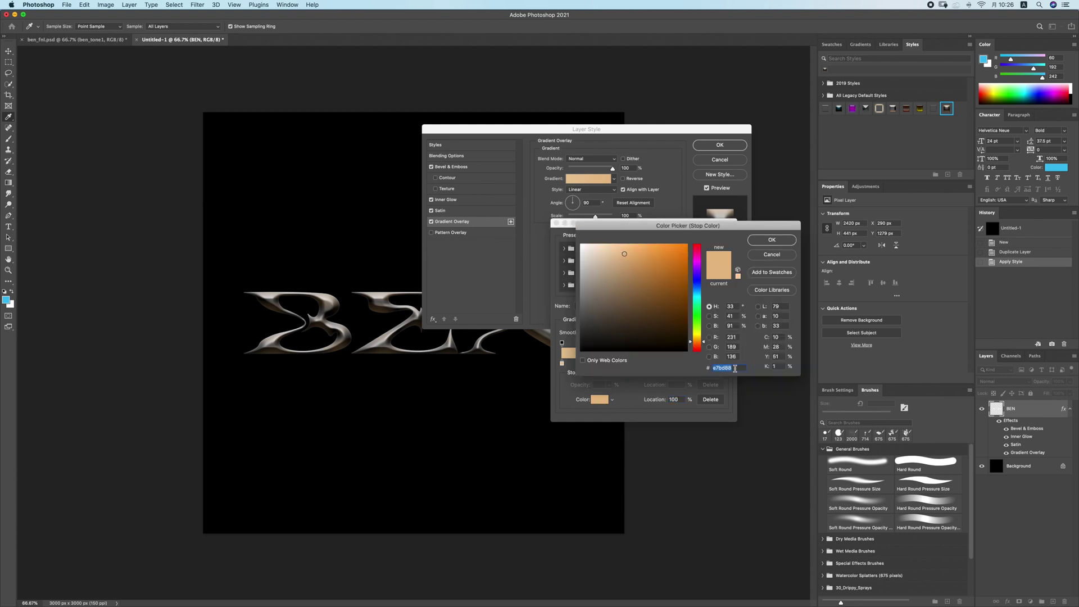
left_click(771, 240)
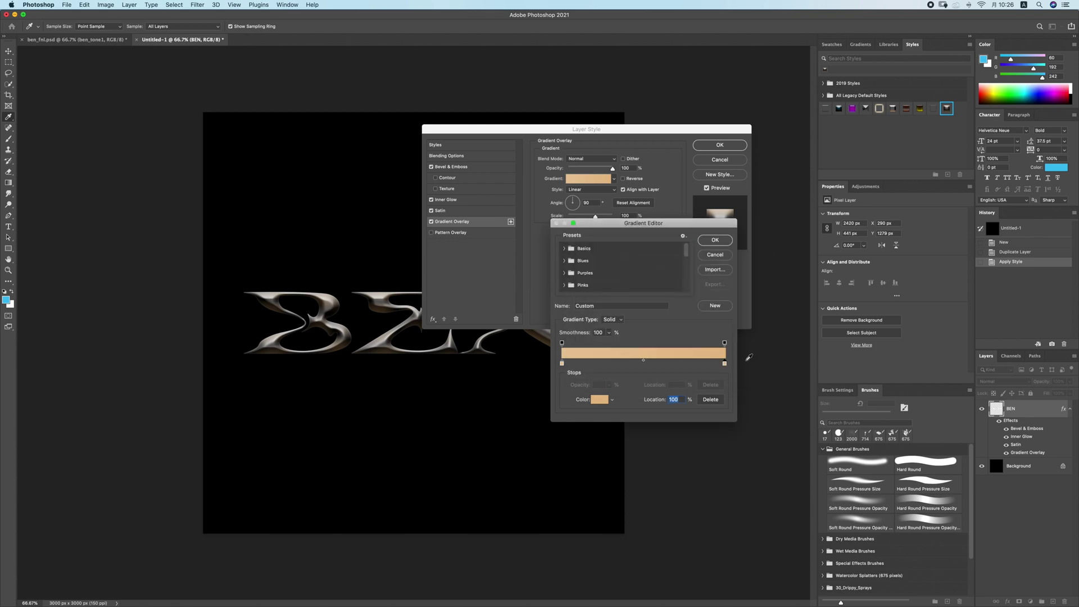
left_click(714, 240)
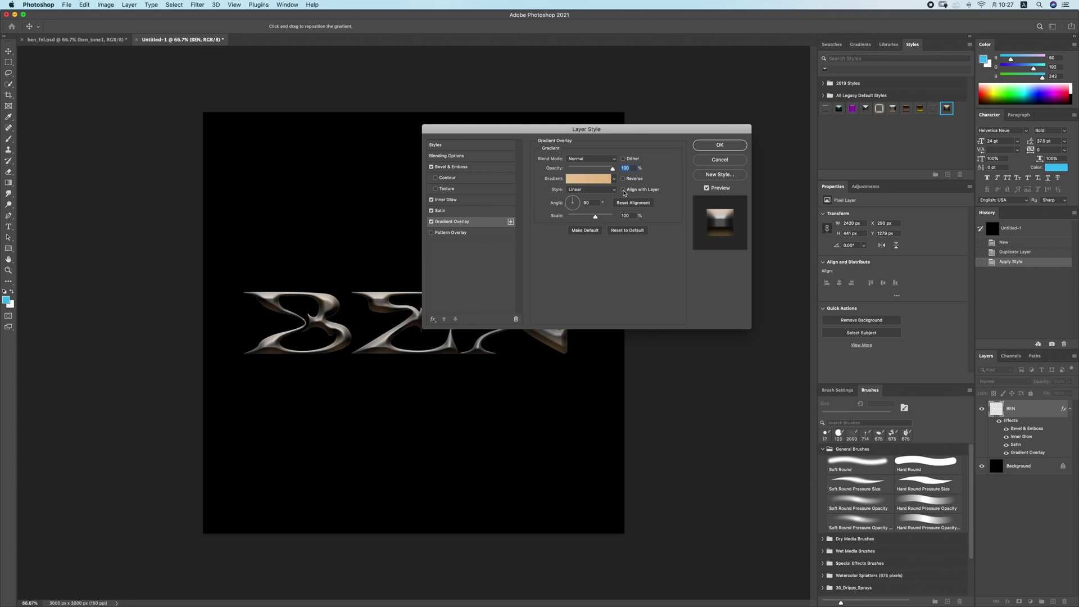
Step: Review the Gradient Overlay's layer alignment, gradient style, angle and scale
left_click(624, 190)
left_click(599, 192)
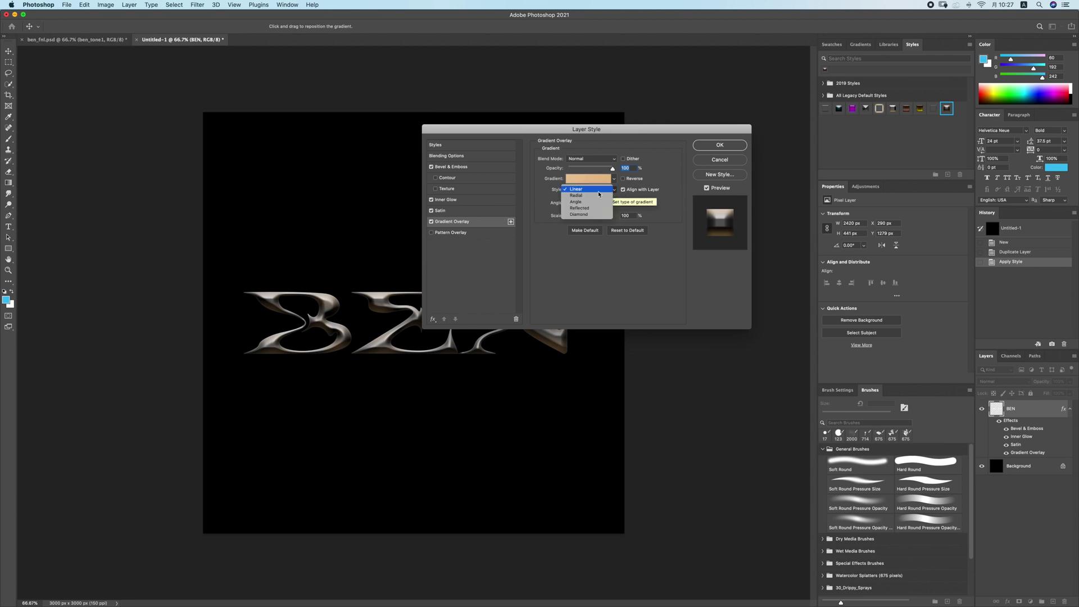
left_click(600, 191)
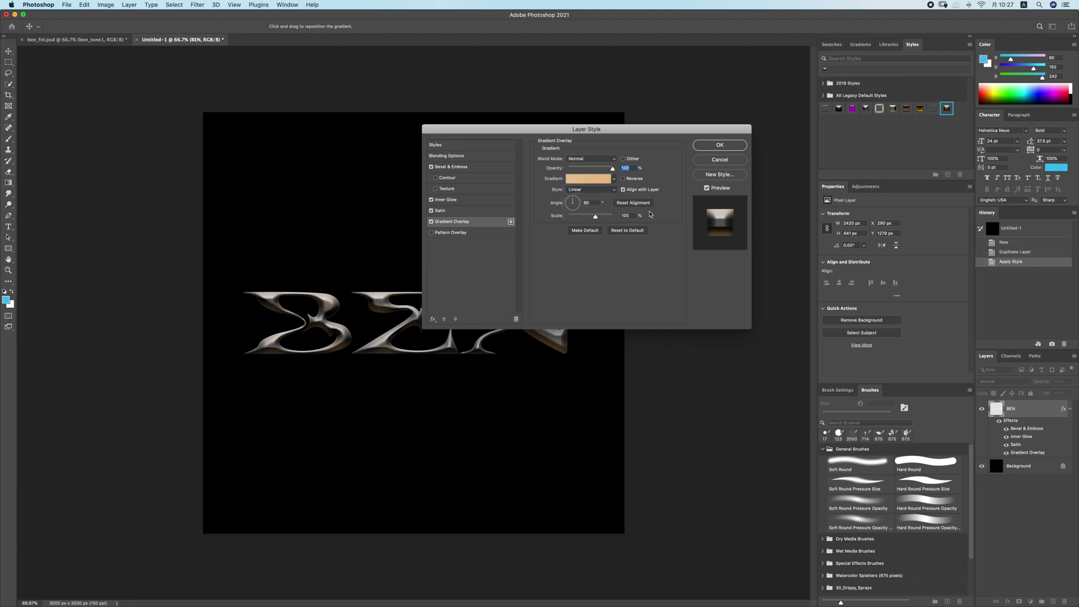
left_click(593, 202)
key("Tab")
Step: Remove the Pattern Overlay effect from the layer style's effect list
left_click(472, 237)
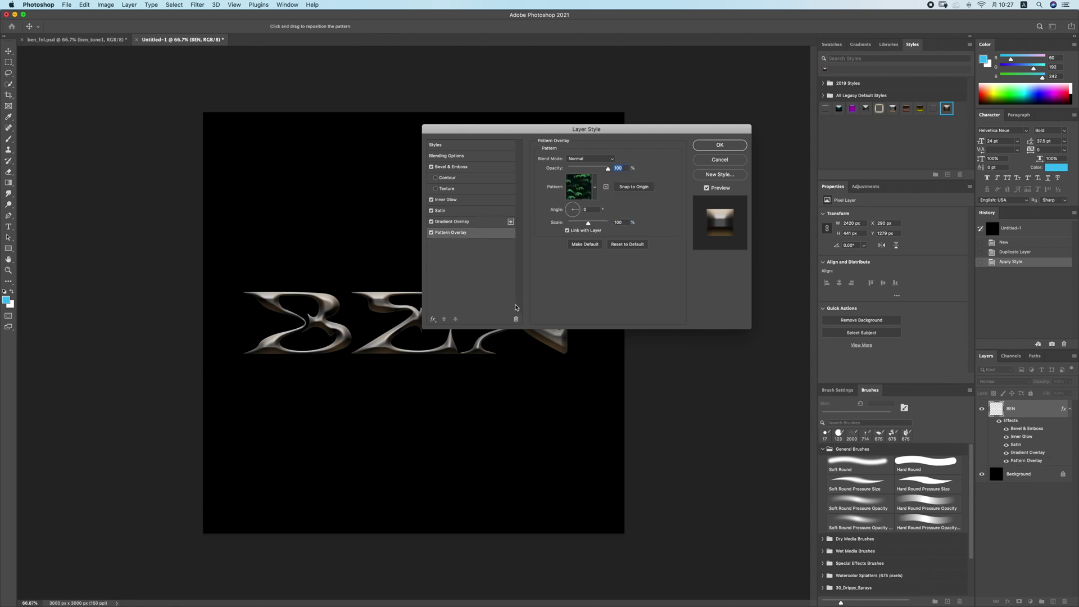
left_click(516, 318)
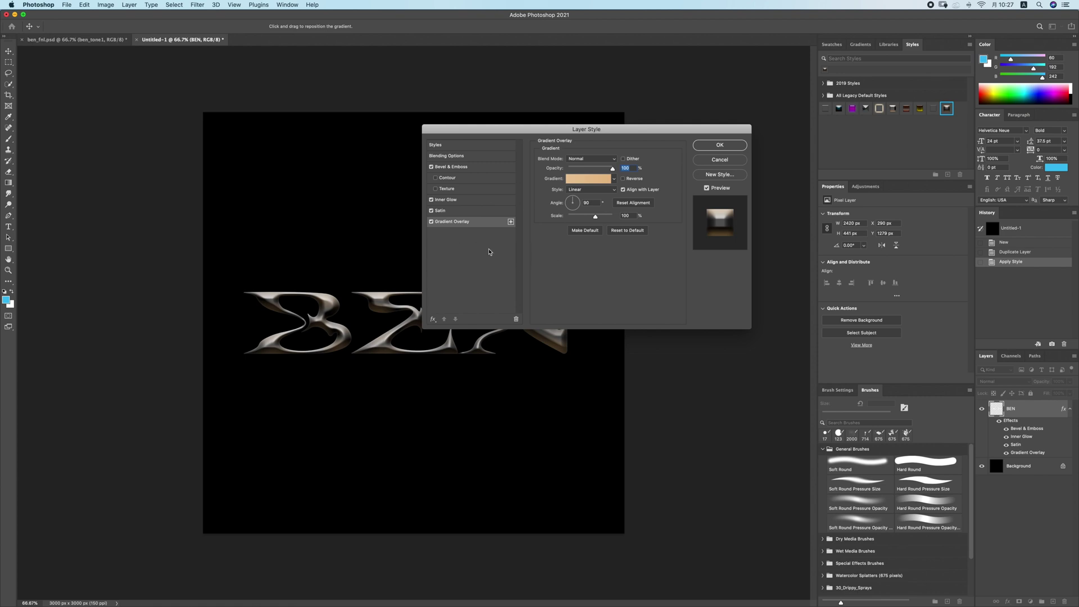
Step: Recheck the Blending Options, Bevel & Emboss, Inner Glow, Satin and Gradient Overlay settings, and confirm the layer style
left_click(455, 156)
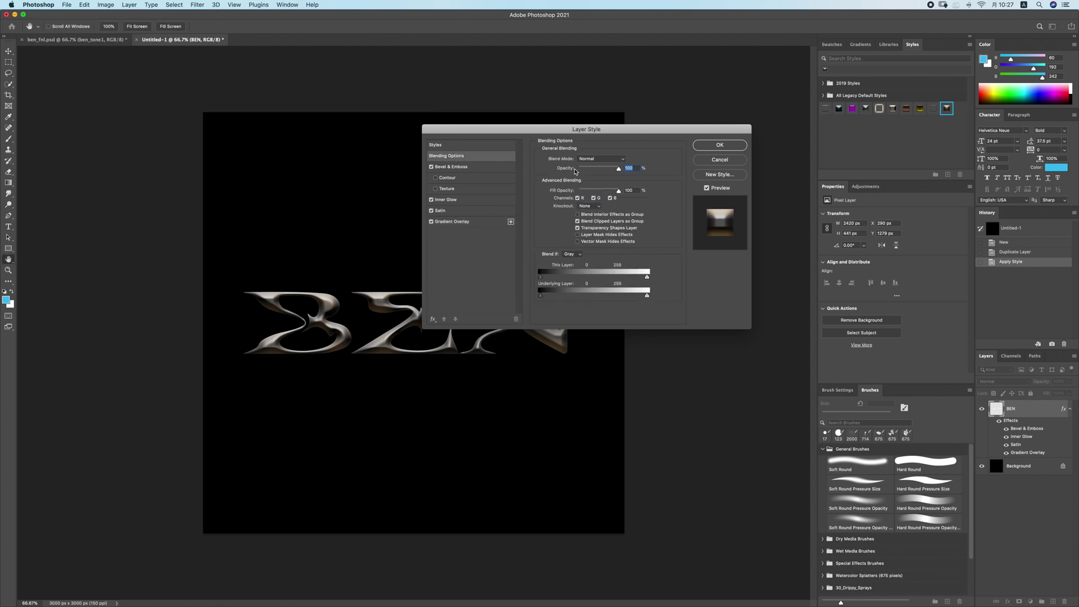
left_click(465, 168)
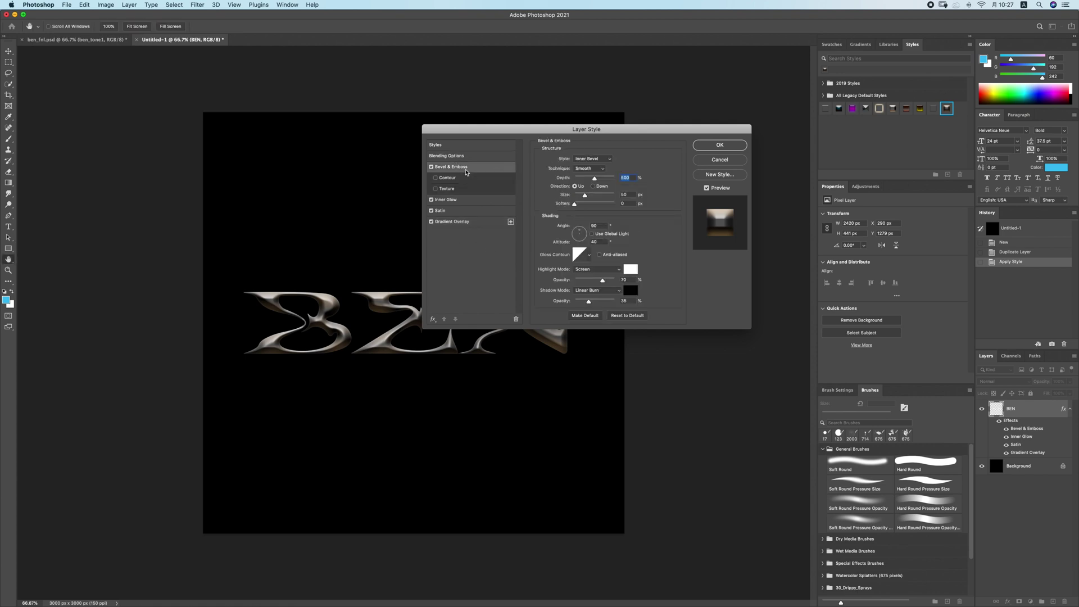
left_click(461, 202)
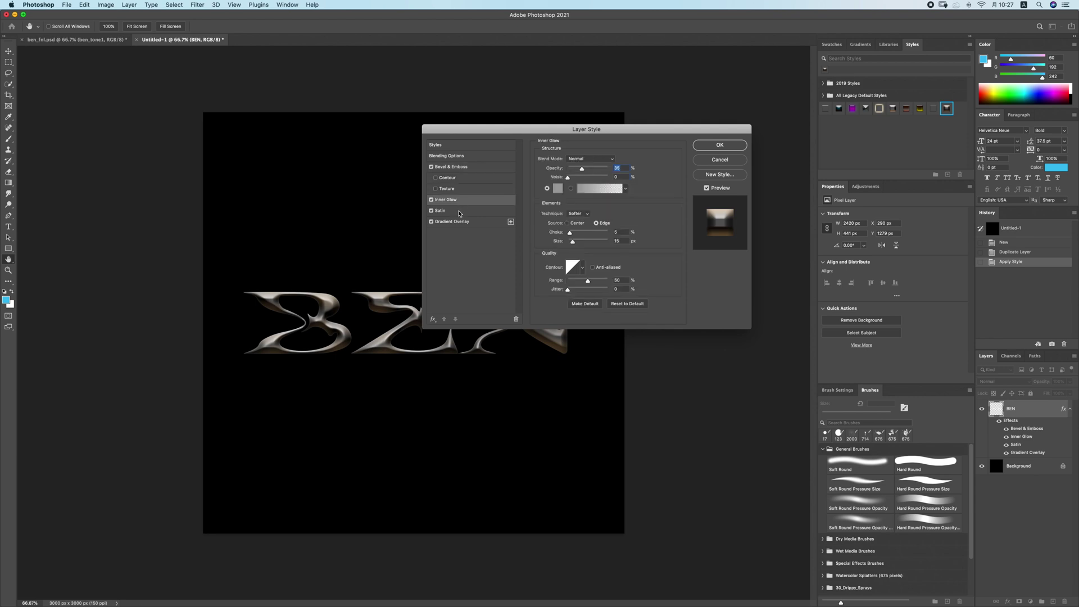
left_click(466, 213)
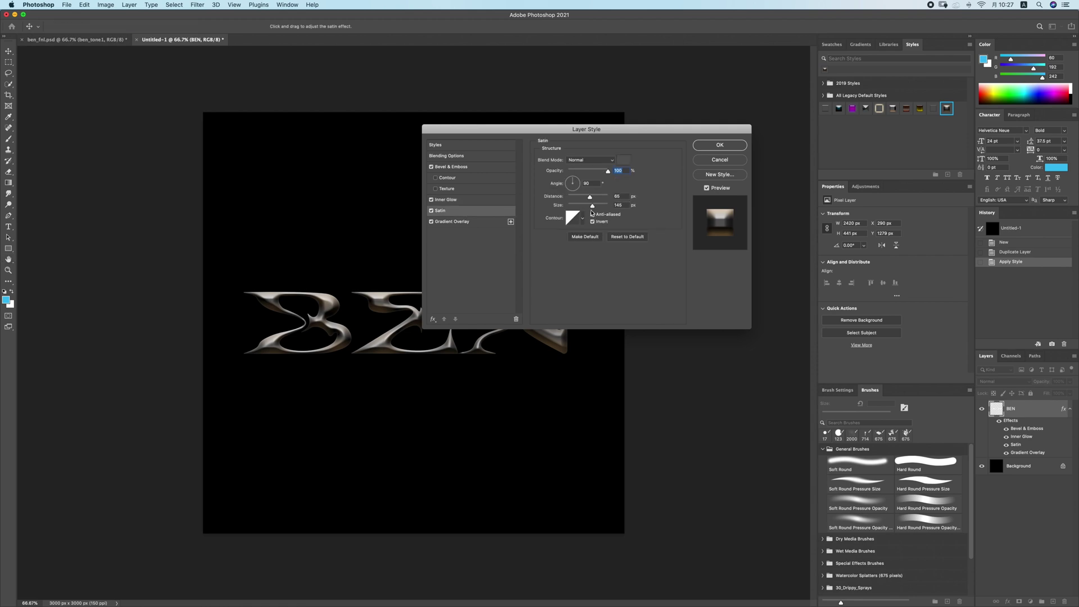
left_click(477, 225)
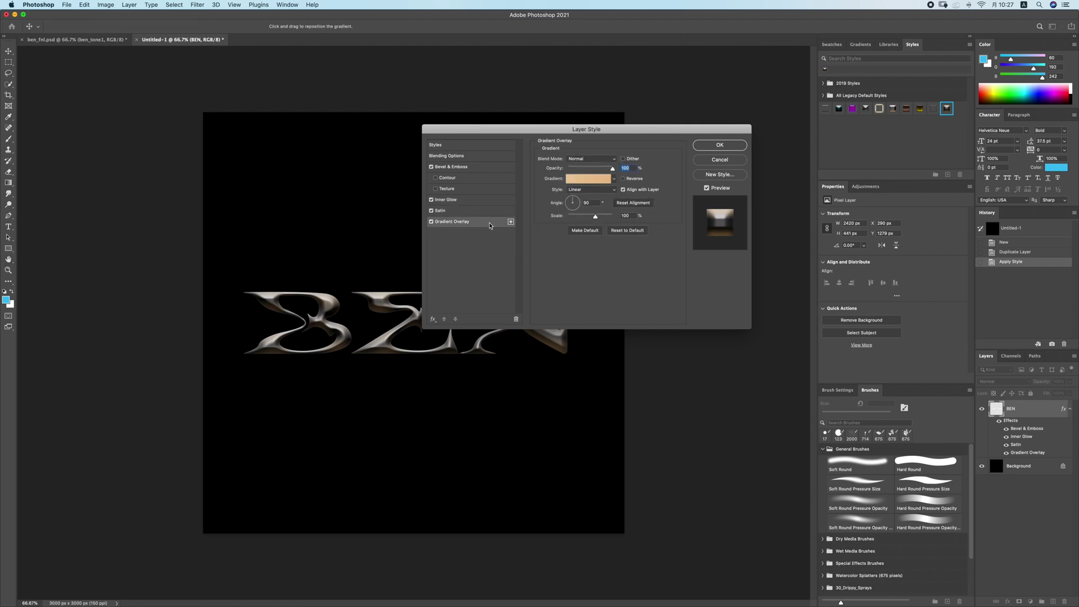
left_click(715, 146)
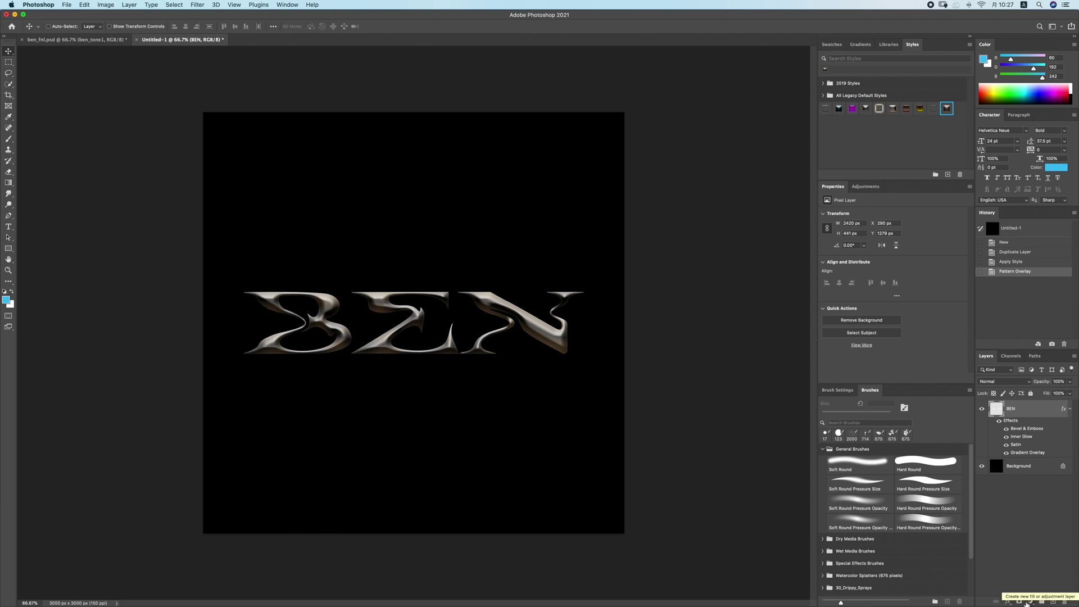
Step: Load the BEN lettering as a selection and add a Curves adjustment layer masked to it
left_click(996, 410, "super")
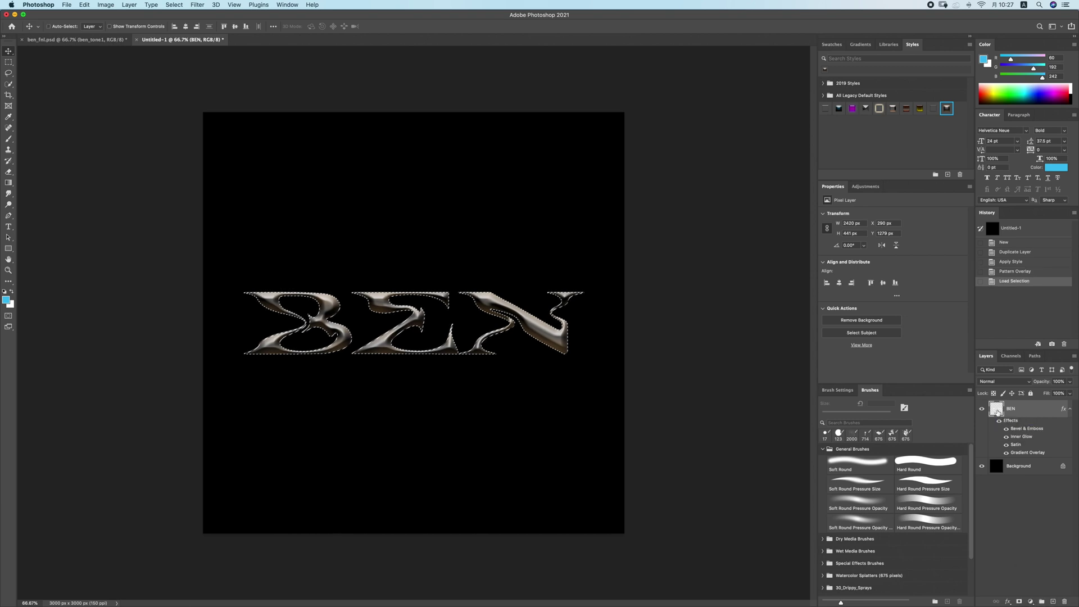
left_click(1030, 601)
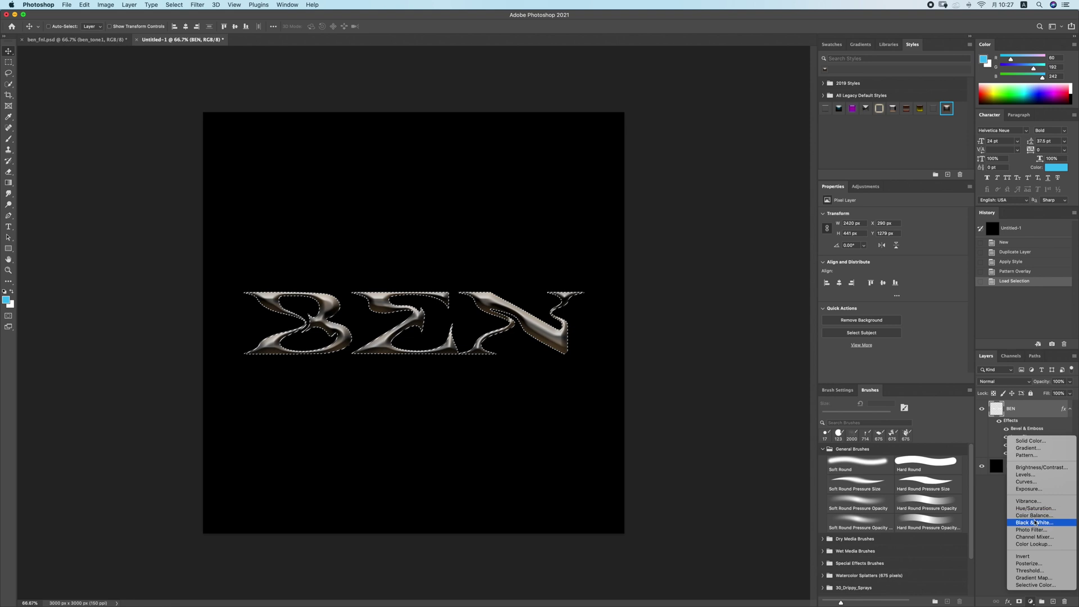
left_click(1042, 483)
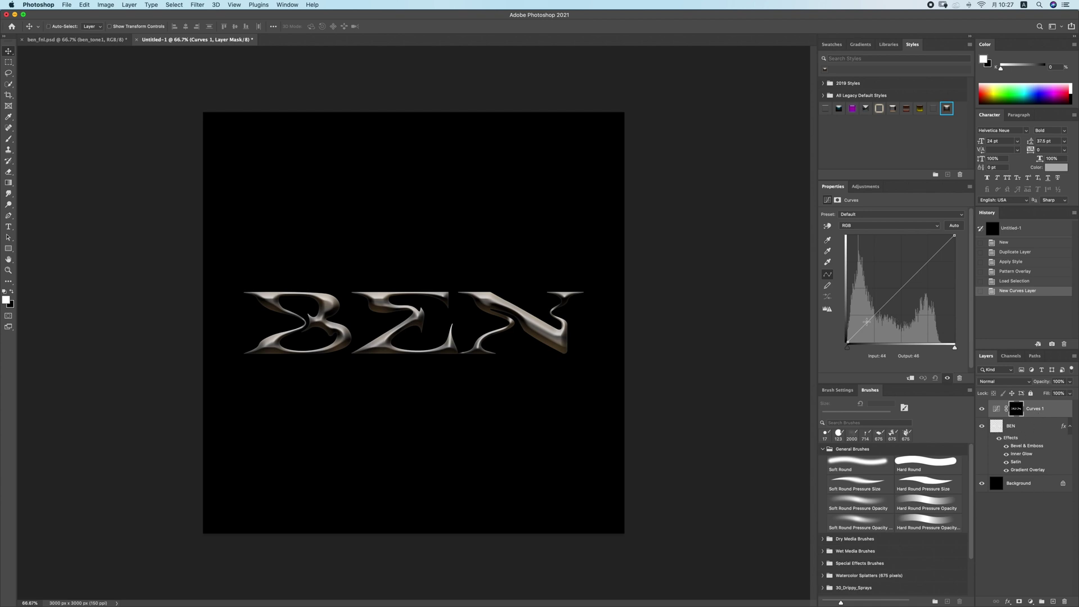
Step: Bend the RGB curve into a steep wave with points at about input 74/output 218, 111/38 and 182/191
left_click_drag(866, 321, 878, 261)
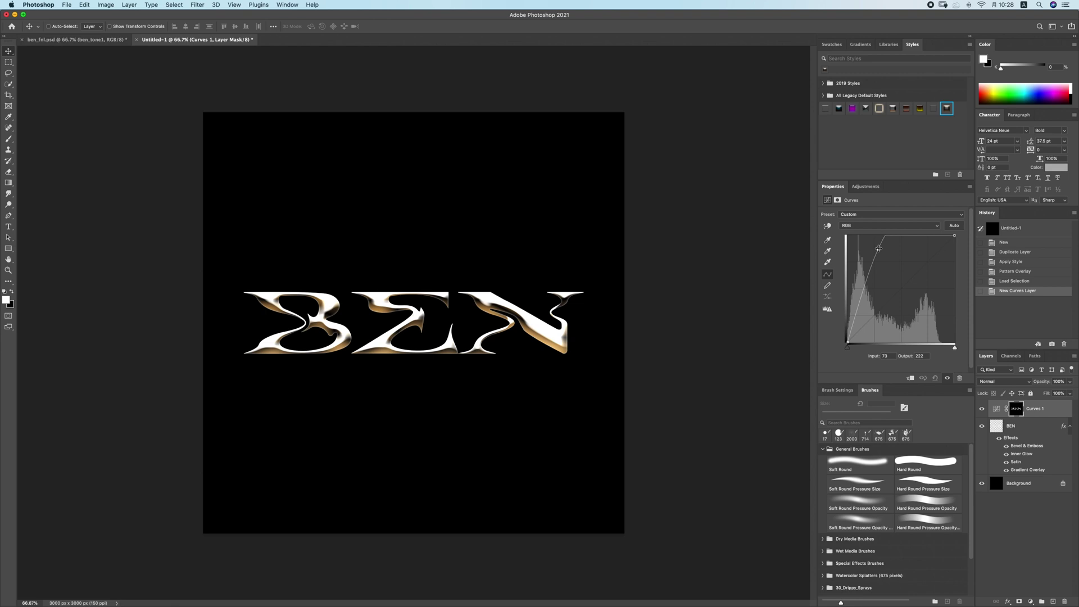
left_click(878, 248)
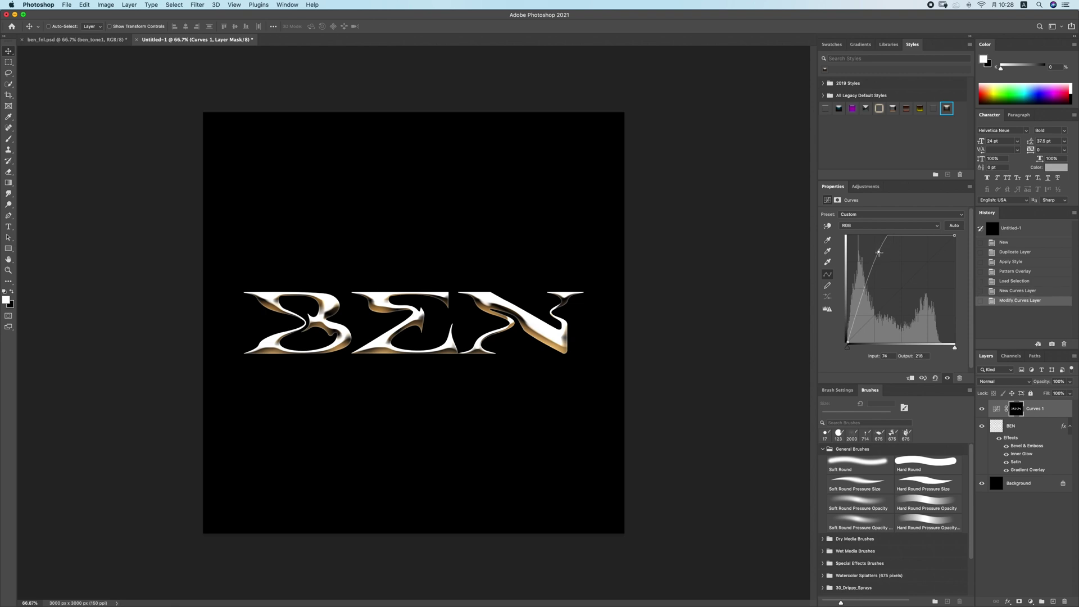
left_click_drag(902, 235, 894, 320)
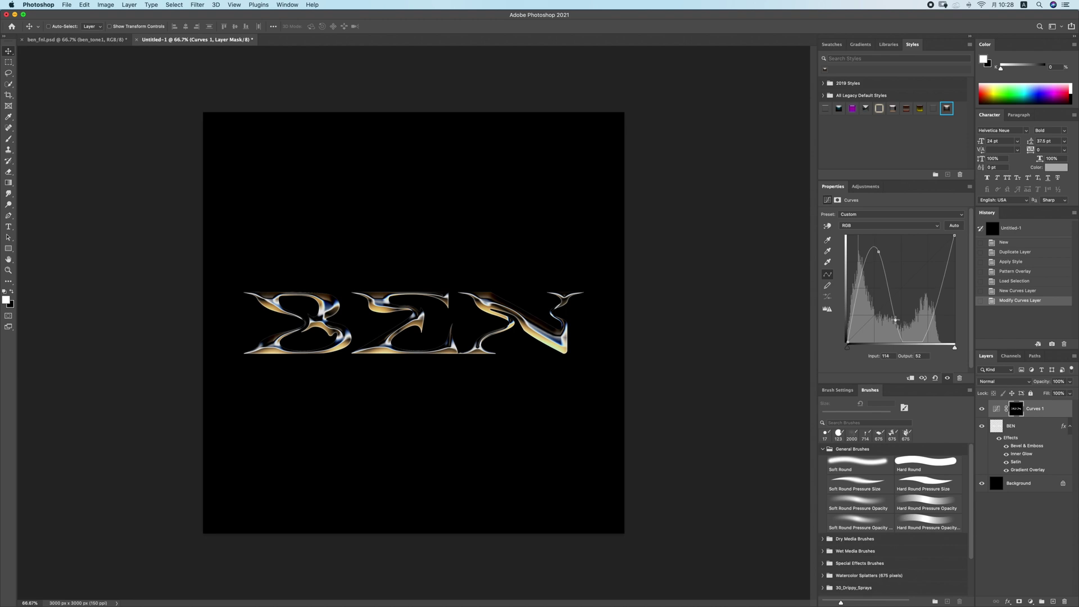
left_click_drag(895, 319, 895, 328)
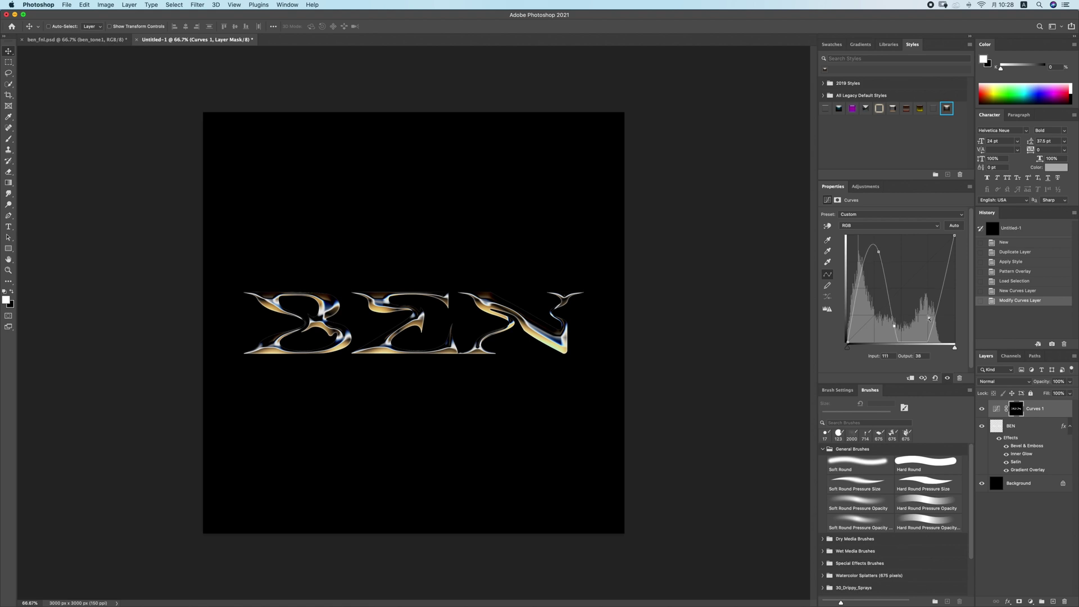
left_click_drag(932, 326, 923, 253)
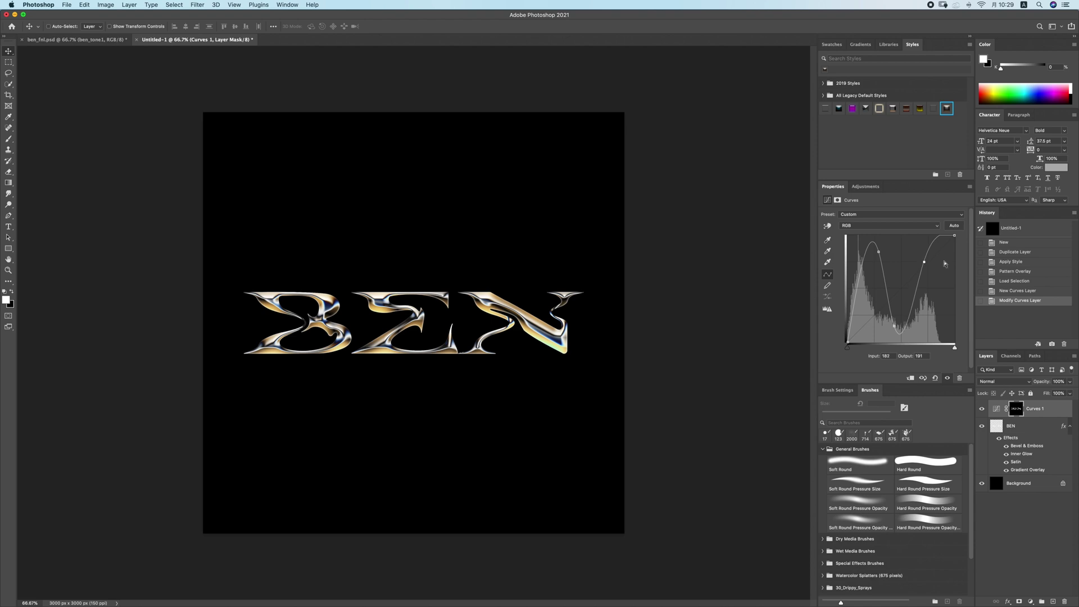
Step: Check the Curves adjustment's channel and the first curve point's input and output values
left_click(881, 227)
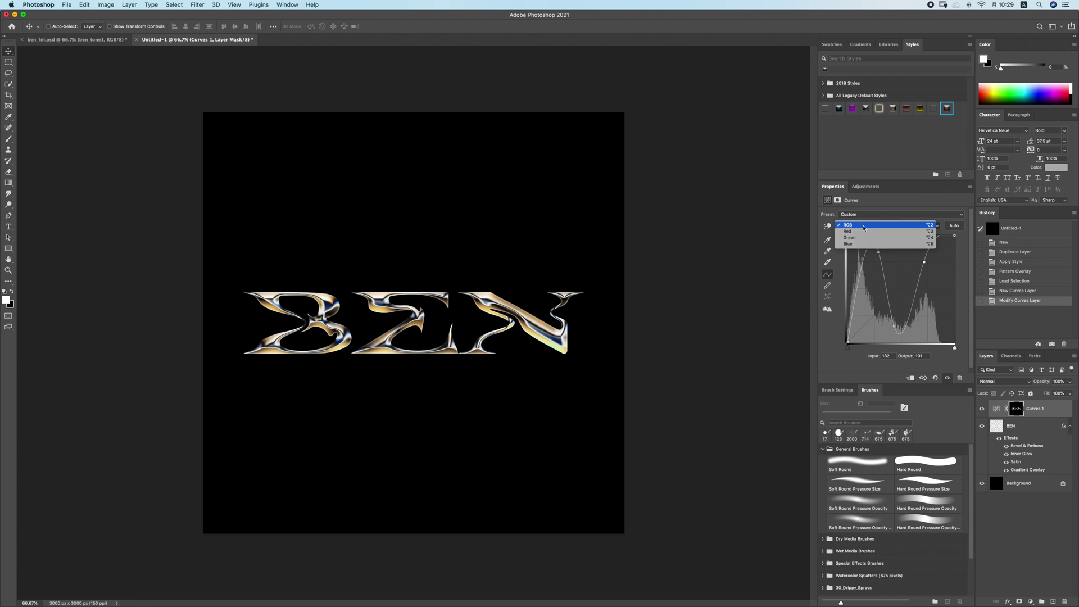
left_click(903, 225)
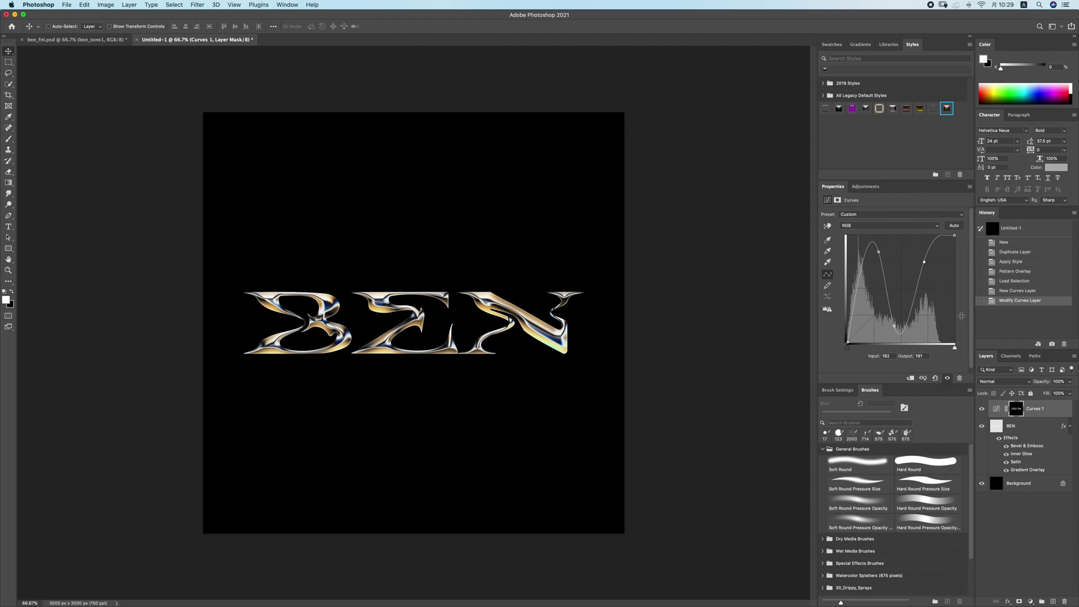
left_click(878, 251)
left_click(890, 355)
left_click(926, 356)
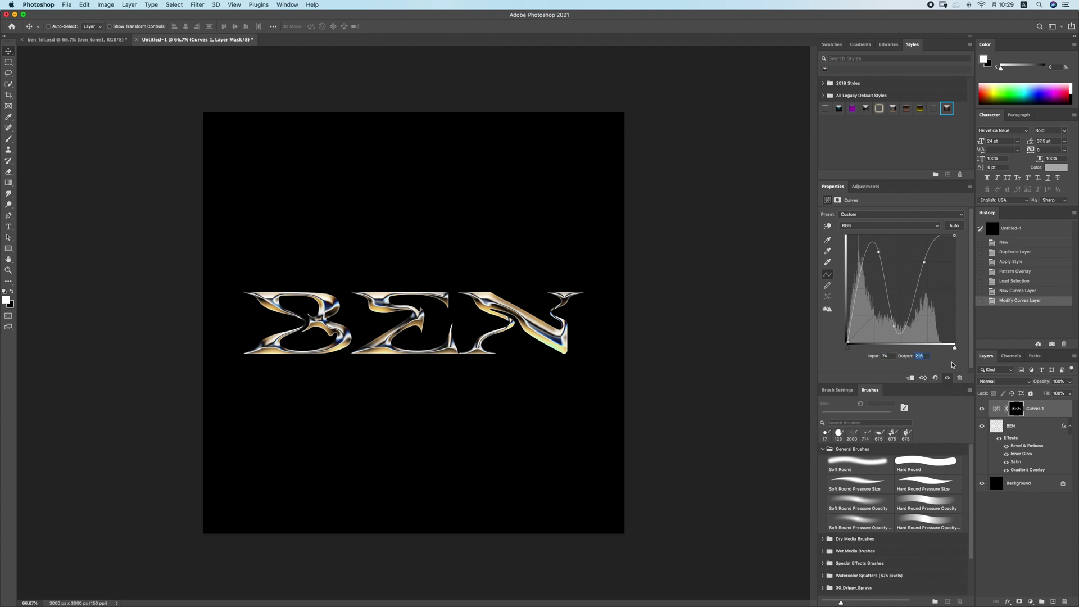
Step: Check the input and output values of the second and third points on the Curves adjustment's RGB curve
left_click(893, 326)
left_click(924, 262)
left_click(886, 356)
left_click(924, 356)
left_click(945, 360)
left_click(924, 262)
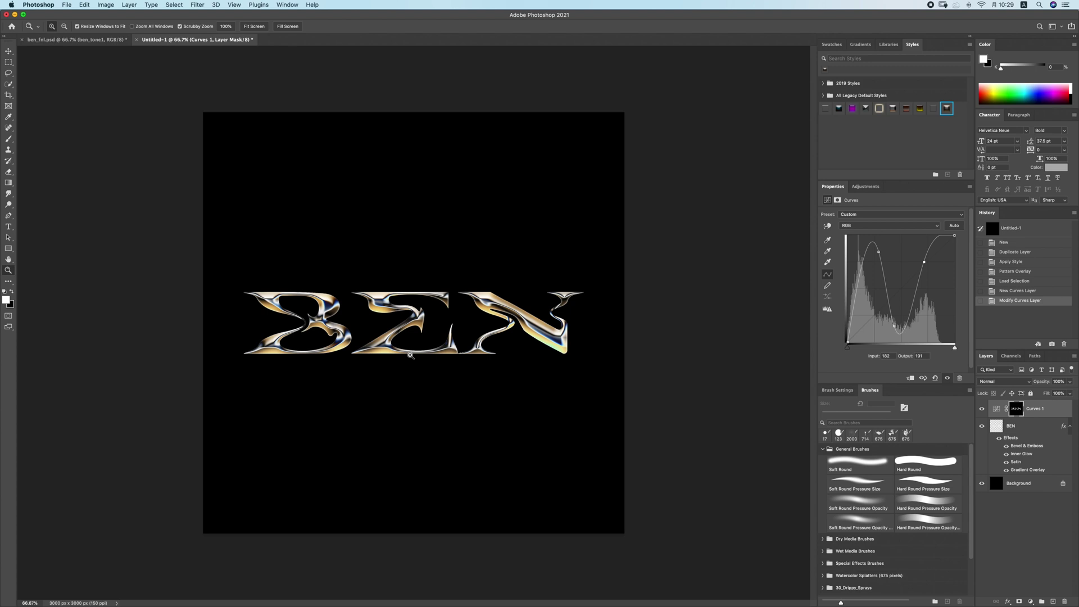
Step: Examine the chrome effect across the BEN letters at 200% magnification, and return to the full-canvas view with the Move tool active
left_click(317, 341)
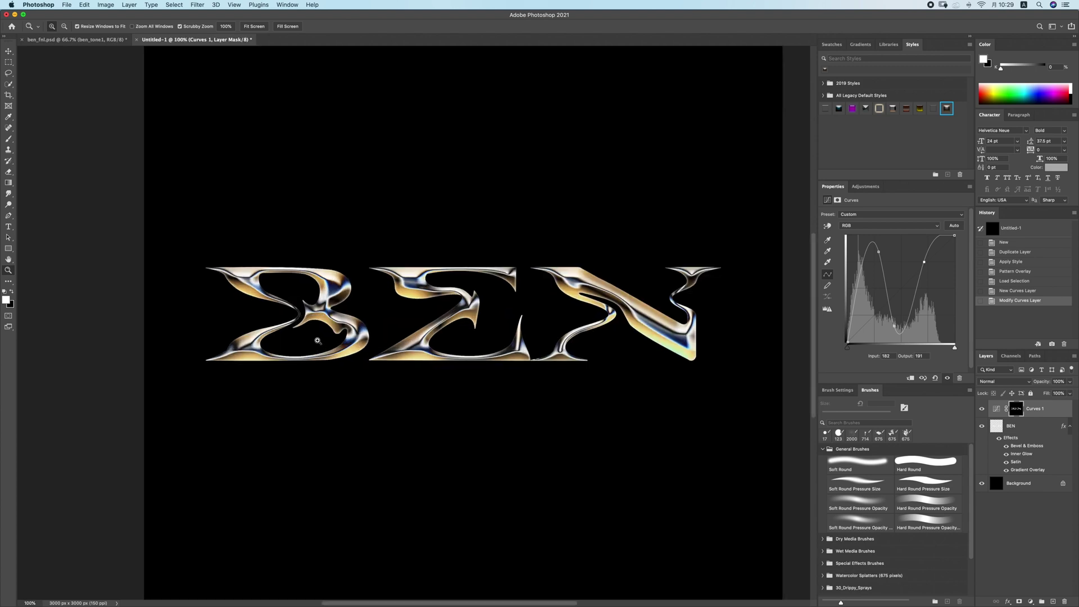
left_click(318, 340)
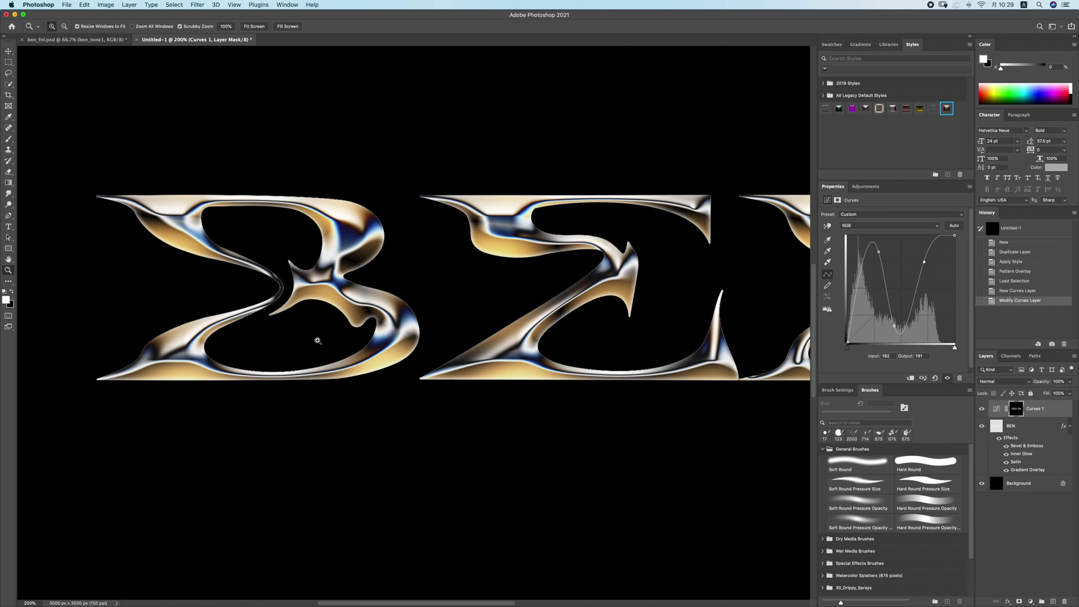
scroll(318, 341, "right", 3)
scroll(317, 341, "right", 6)
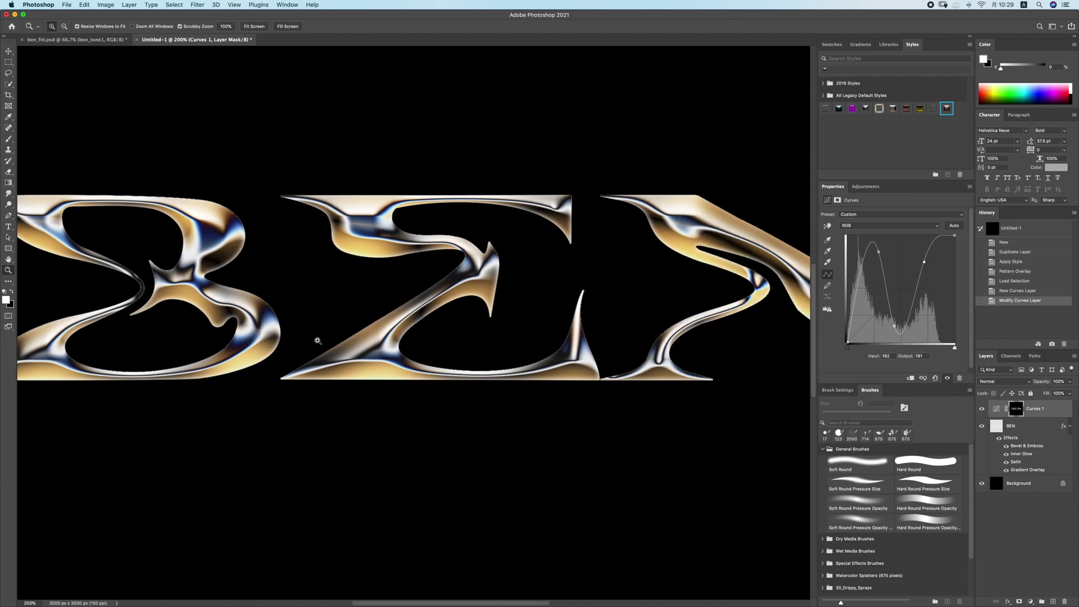
scroll(317, 341, "right", 4)
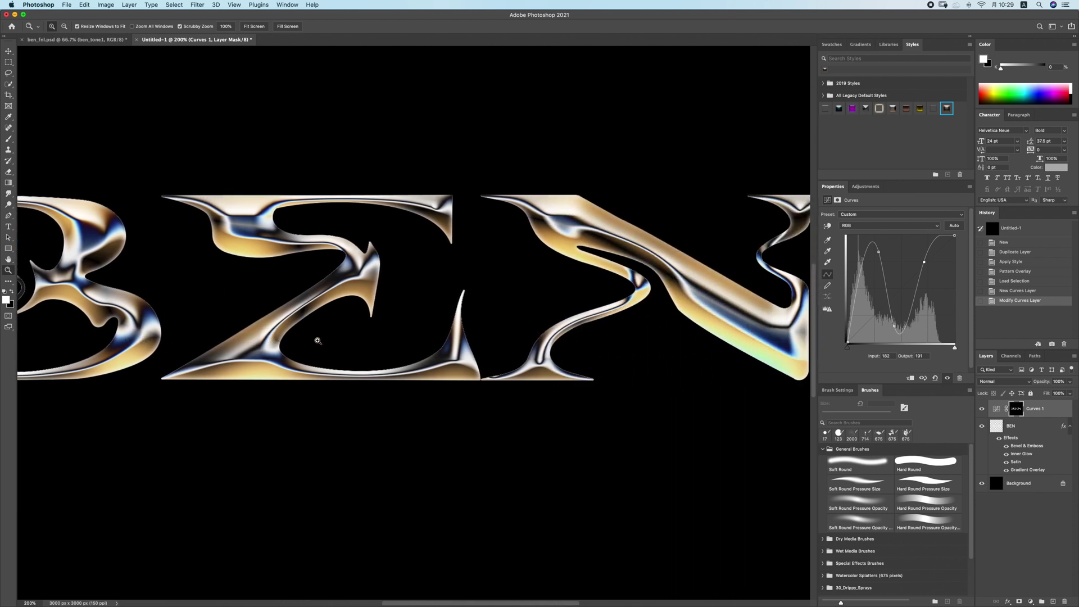
scroll(317, 341, "right", 3)
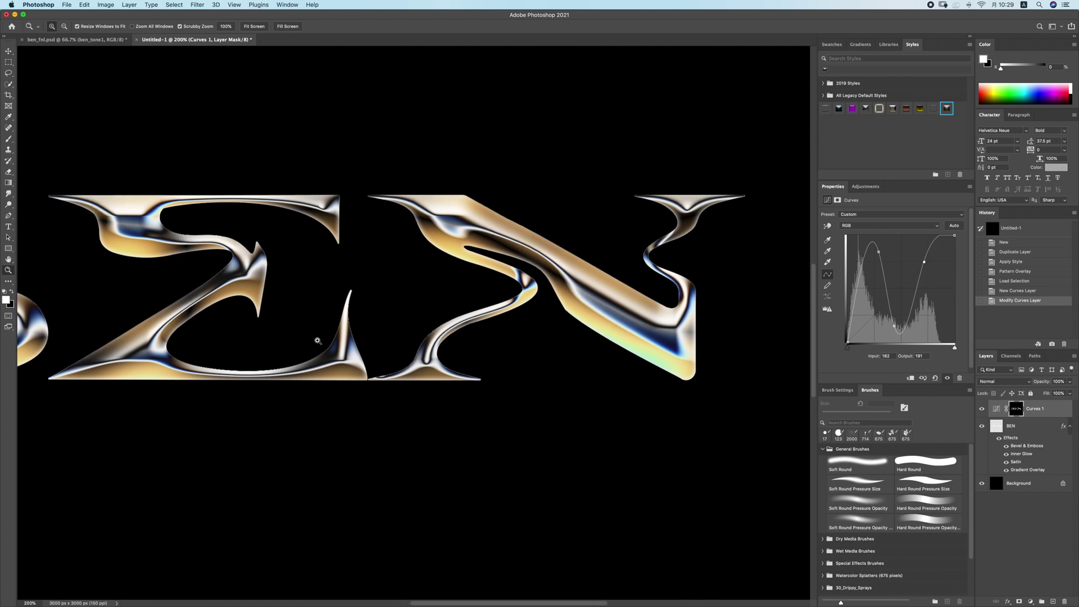
scroll(317, 340, "left", 10)
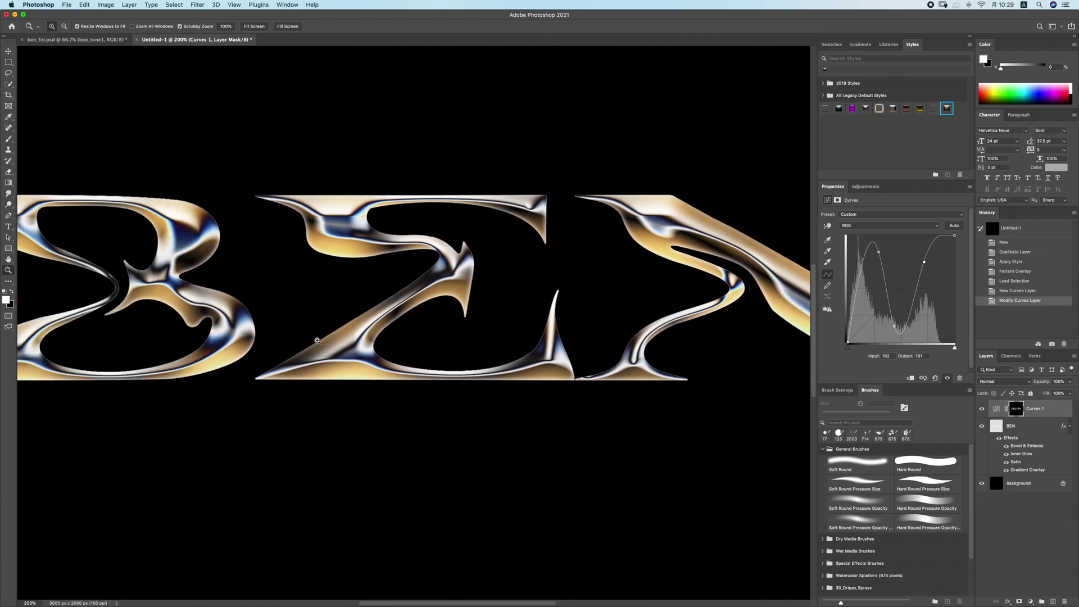
scroll(317, 340, "right", 6)
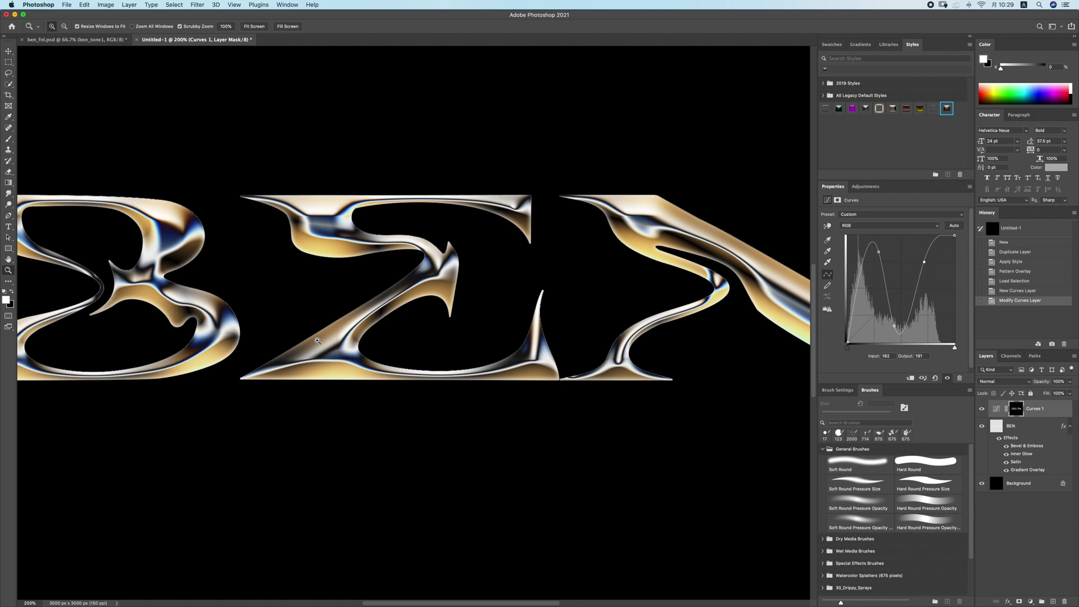
scroll(318, 340, "right", 12)
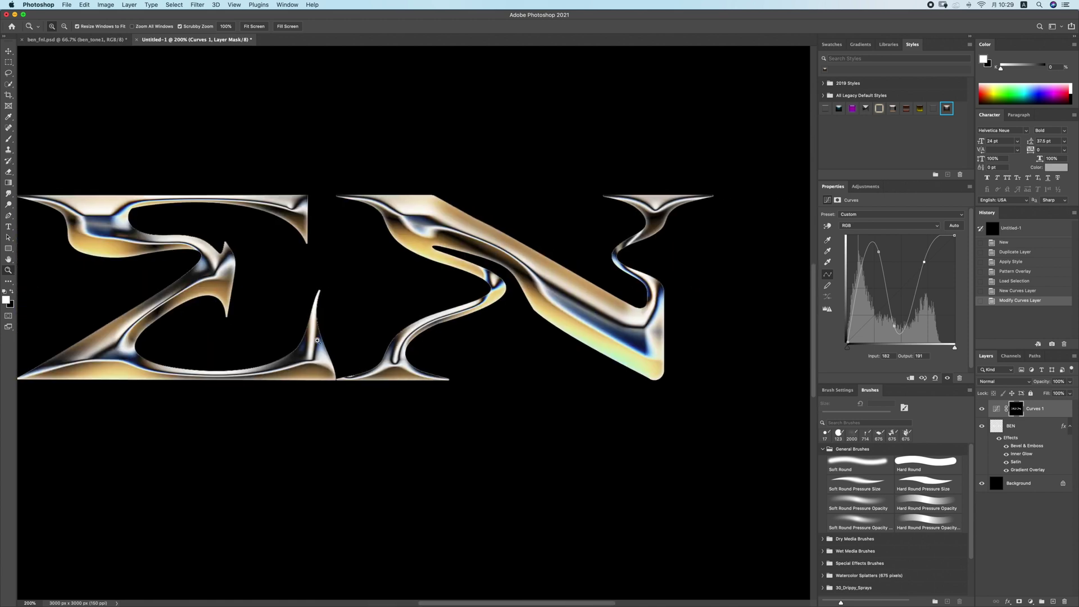
key("super+minus")
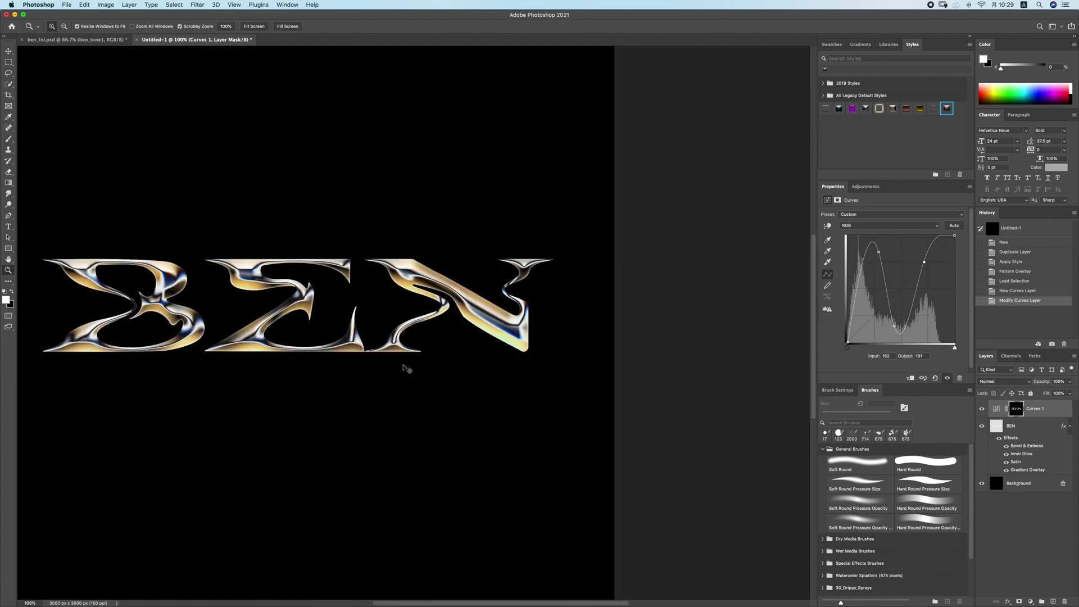
key("super+minus")
left_click(9, 51)
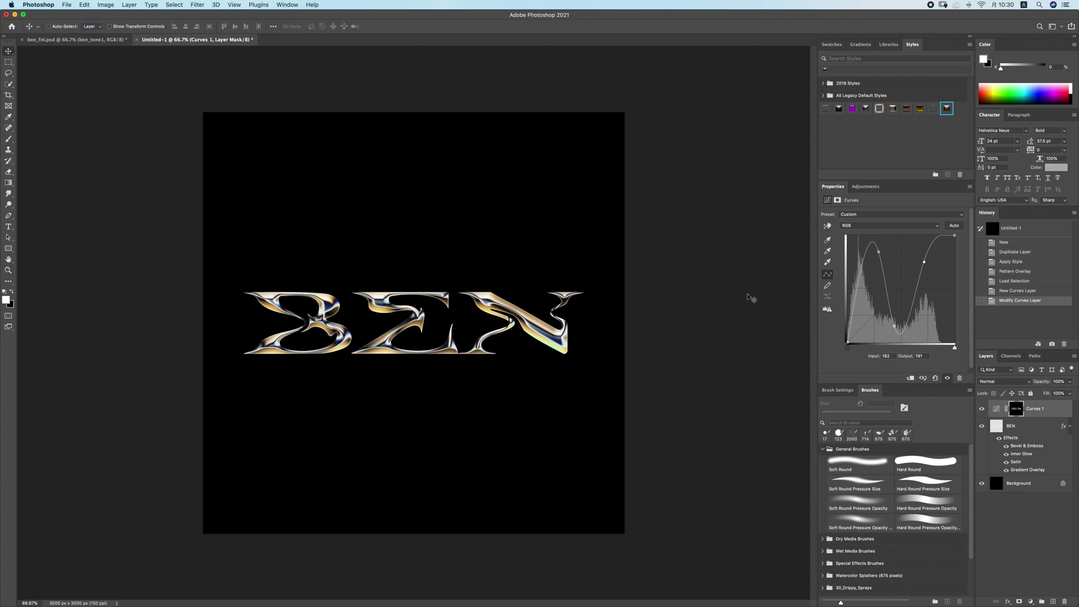